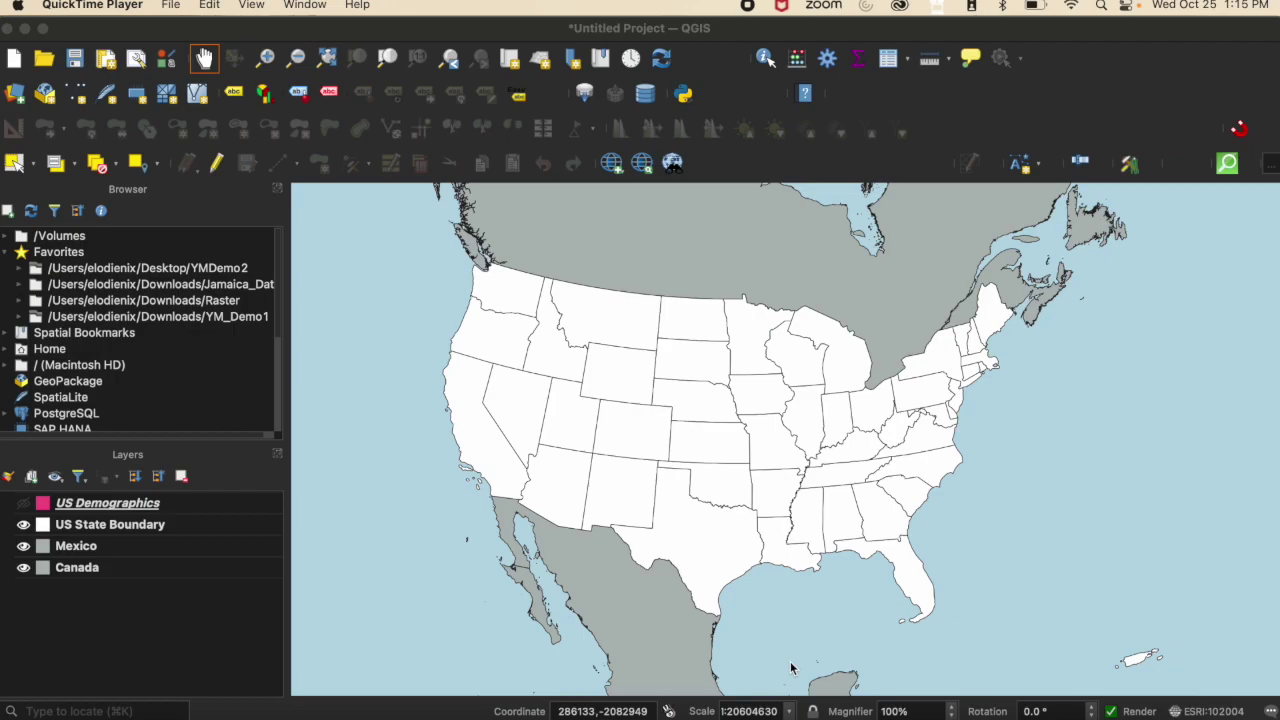
Pan and zoom so the contiguous United States fills the view, then select the US State Boundary layer
{"action": "left_click", "coordinate": [771, 423]}
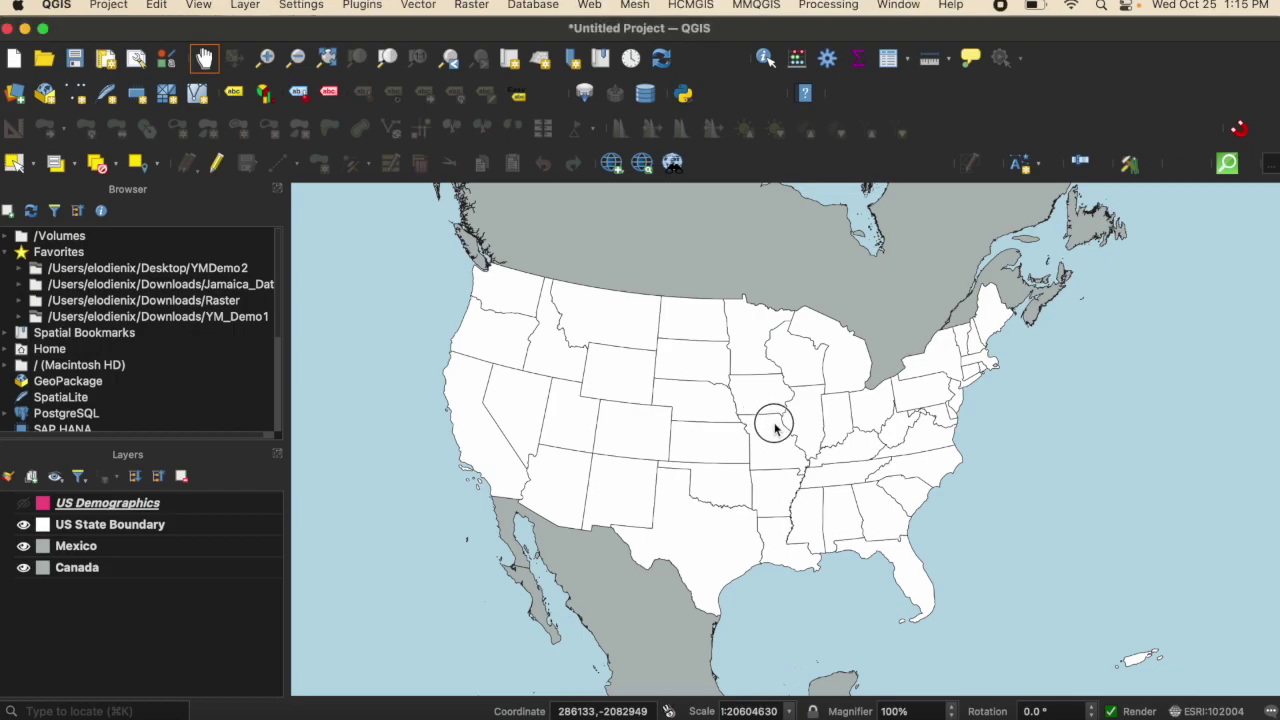
{"action": "left_click_drag", "start_coordinate": [771, 423], "coordinate": [793, 428]}
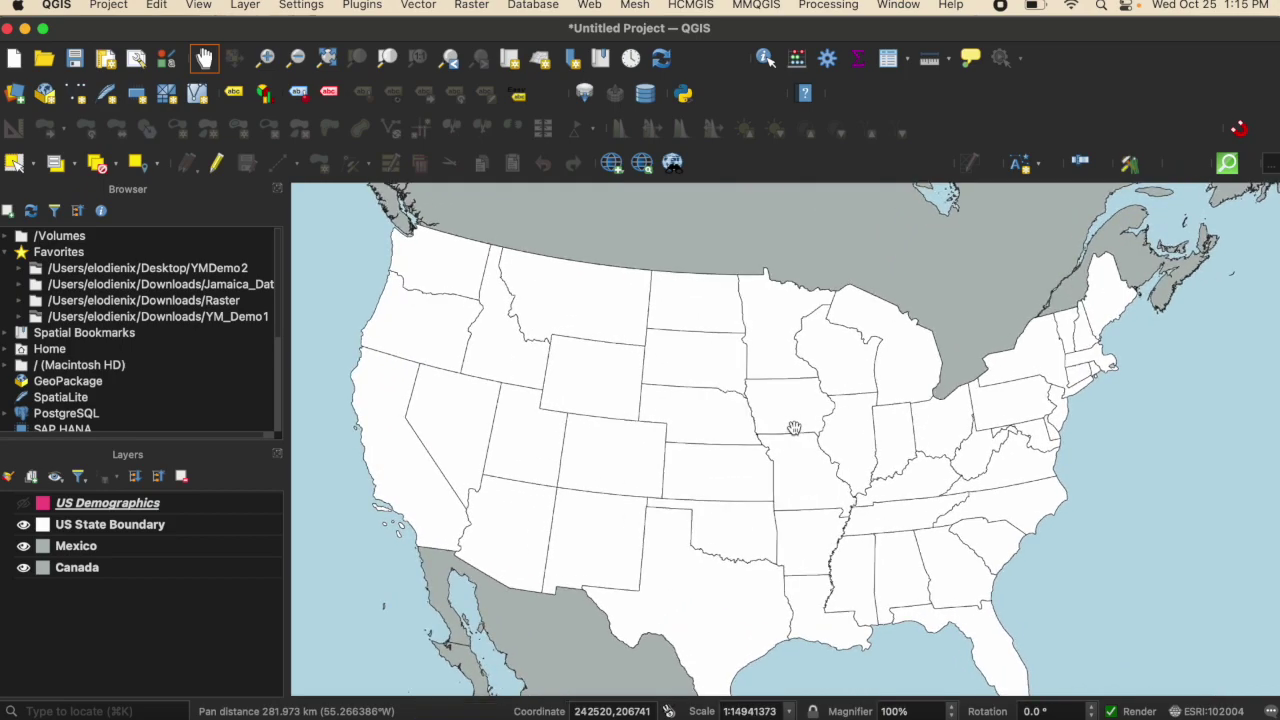
{"action": "scroll", "coordinate": [791, 430], "scroll_direction": "up", "scroll_amount": 2}
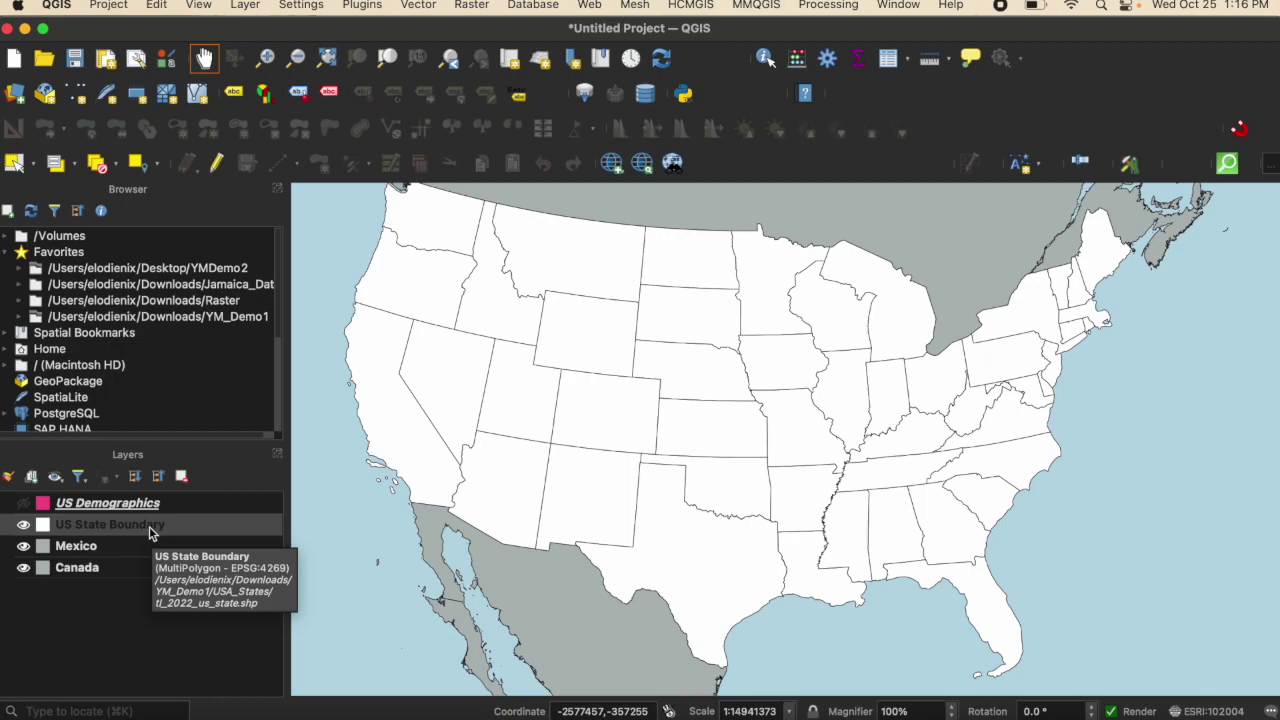
{"action": "left_click", "coordinate": [195, 527]}
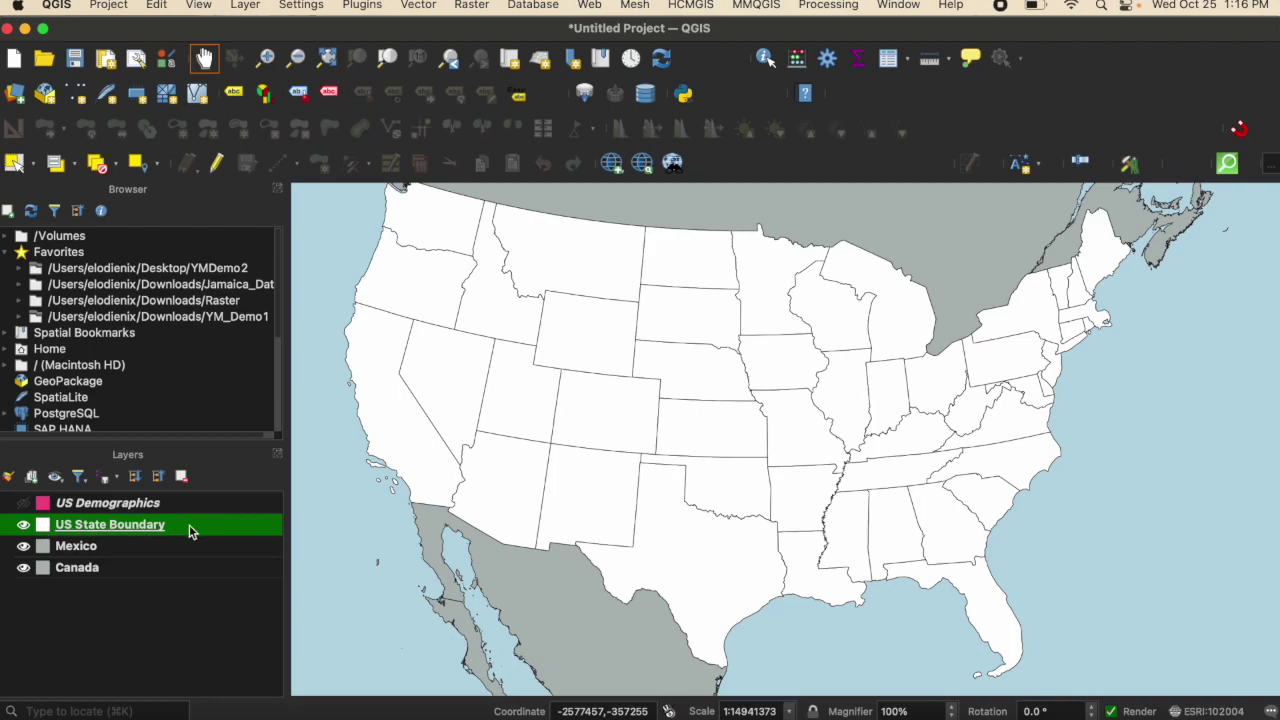
{"action": "left_click", "coordinate": [175, 528]}
{"action": "right_click", "coordinate": [175, 528]}
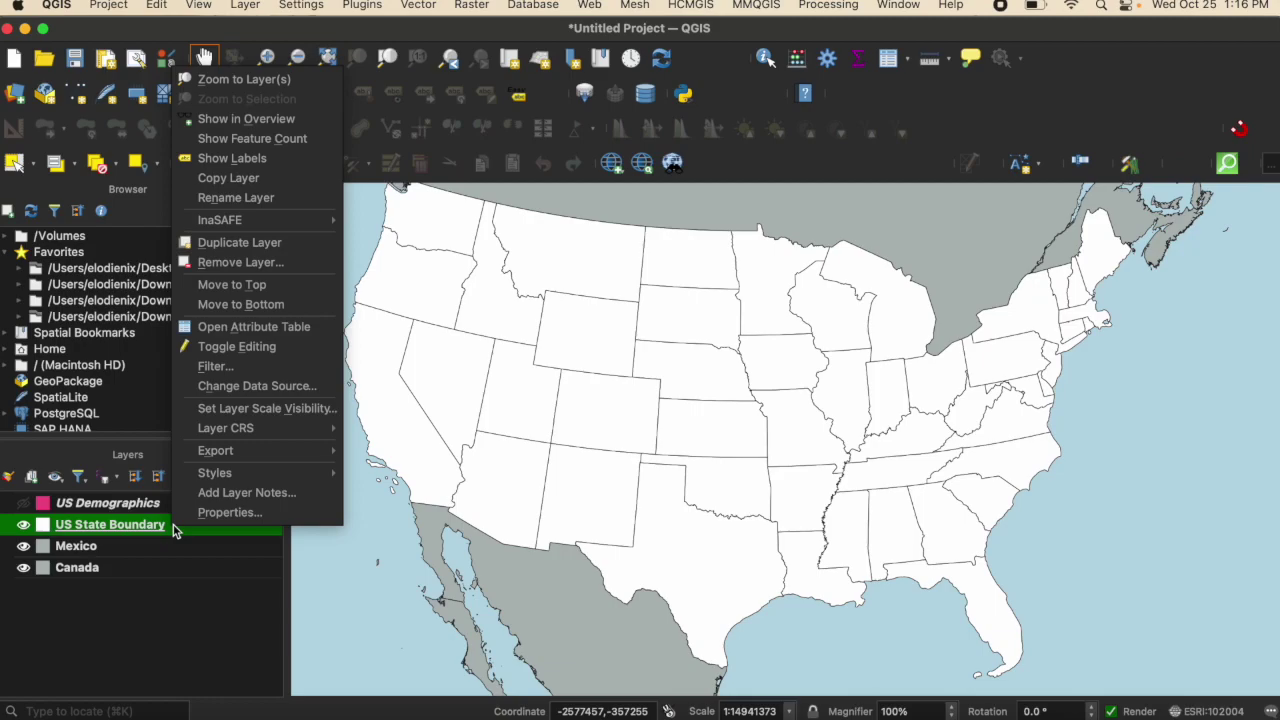
{"action": "left_click", "coordinate": [222, 330]}
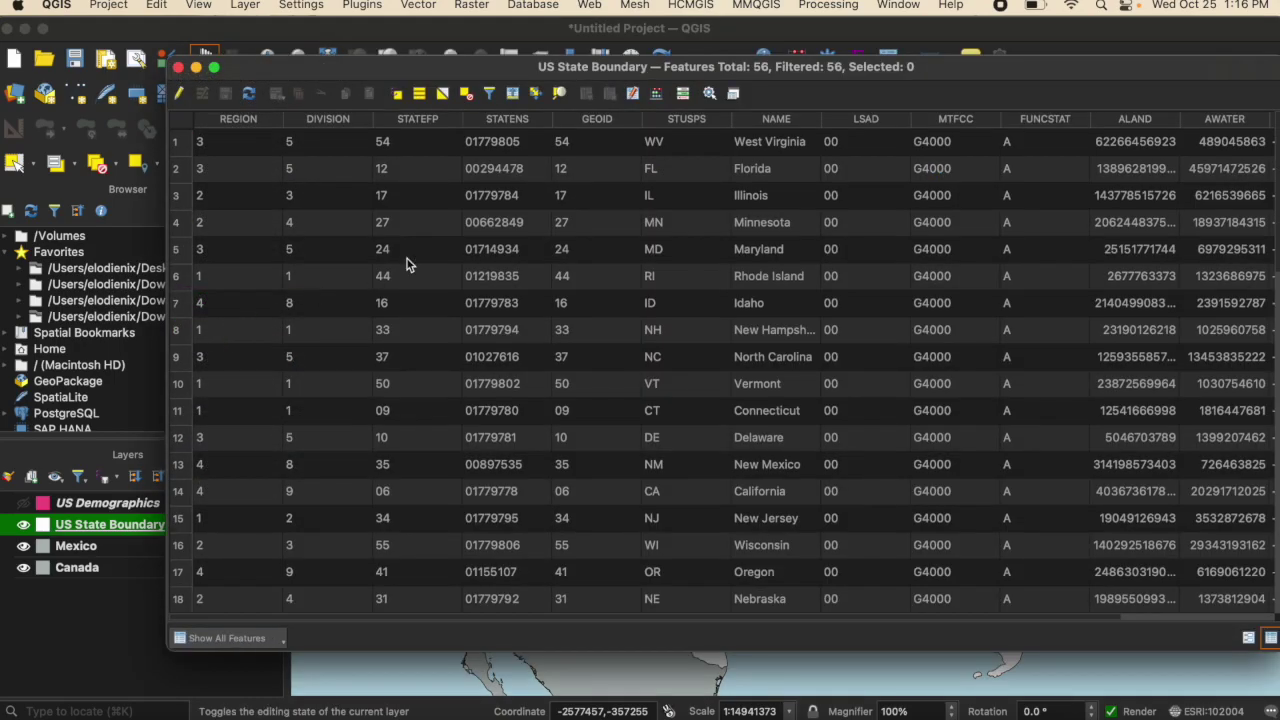
{"action": "left_click_drag", "start_coordinate": [537, 77], "coordinate": [537, 470]}
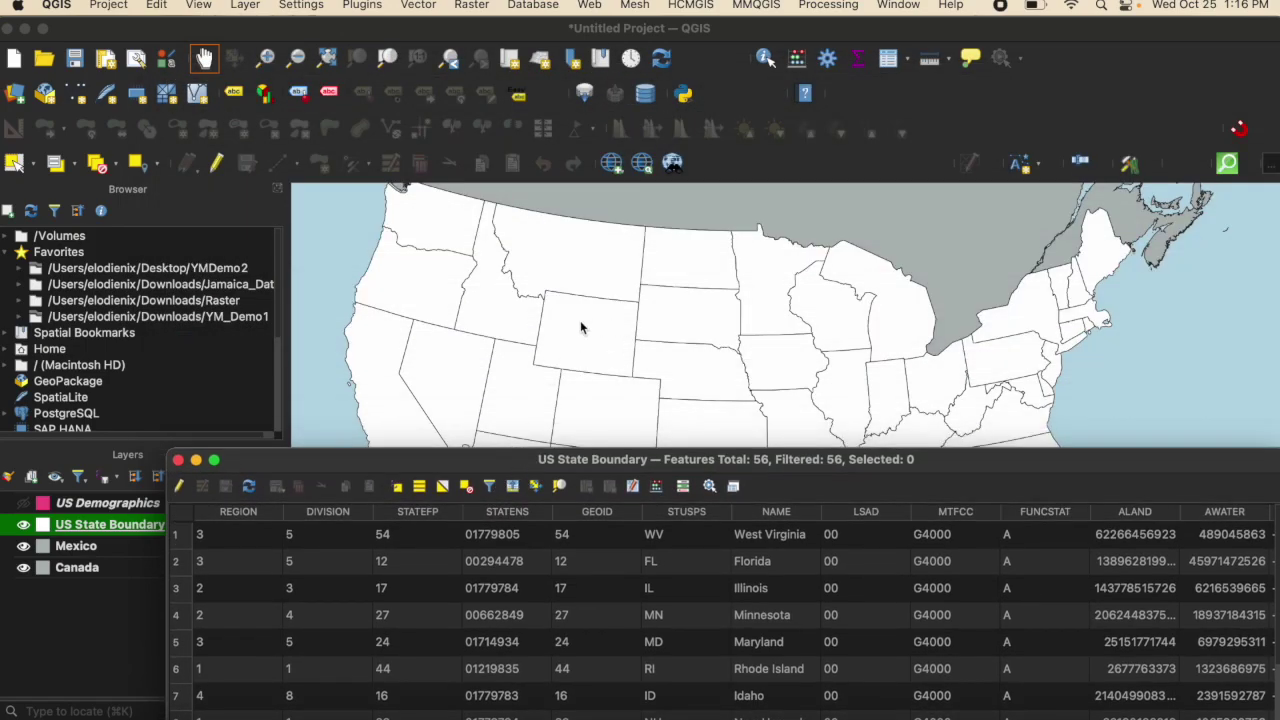
{"action": "left_click_drag", "start_coordinate": [531, 458], "coordinate": [364, 258]}
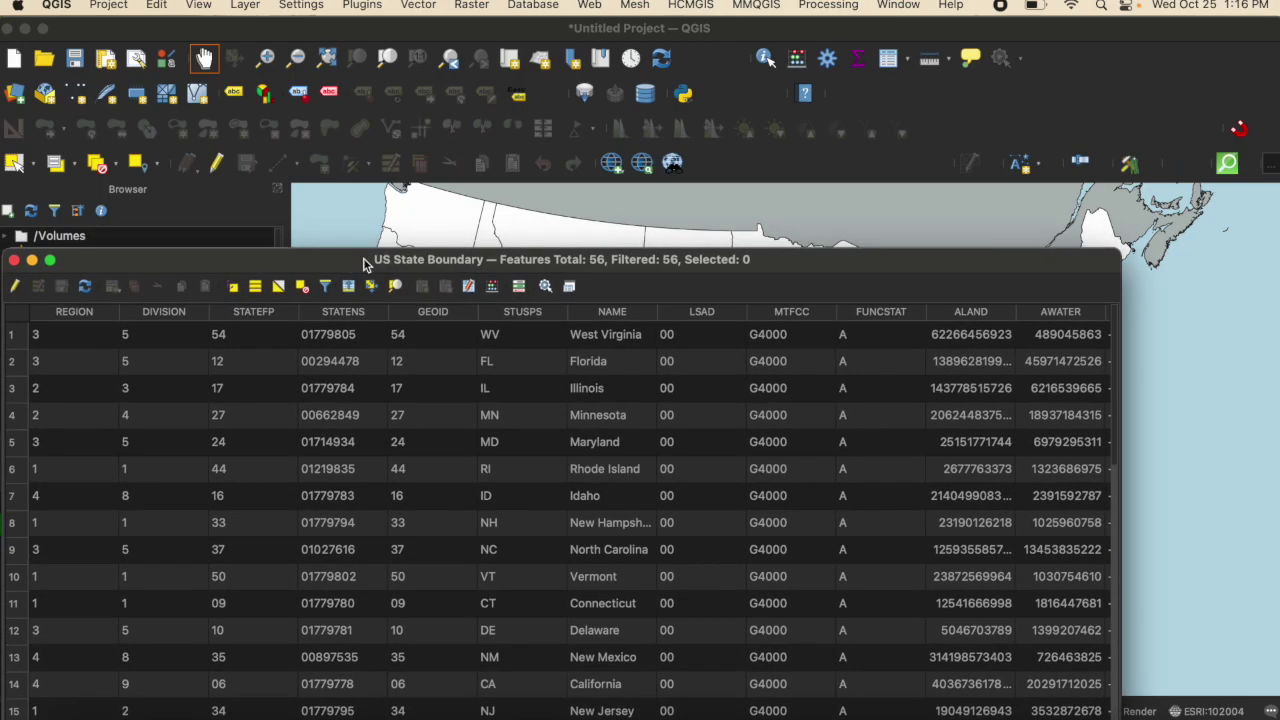
{"action": "left_click", "coordinate": [604, 314]}
{"action": "left_click", "coordinate": [604, 314]}
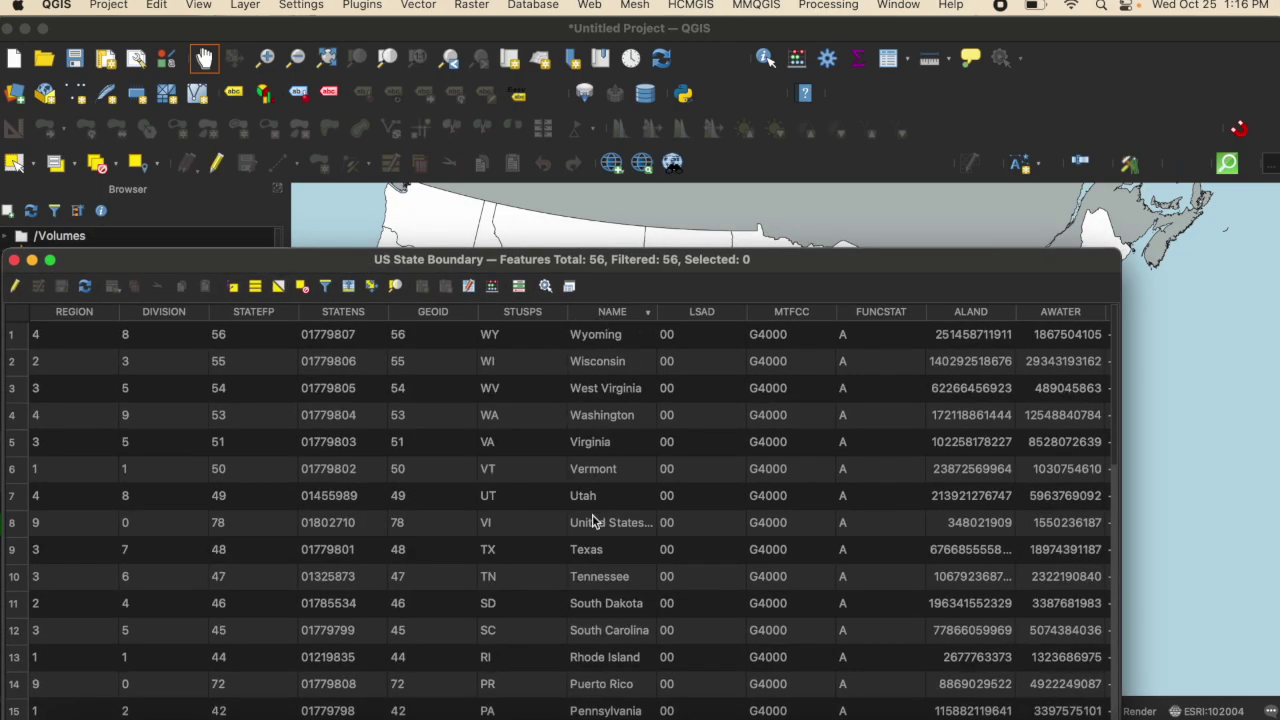
{"action": "left_click", "coordinate": [620, 314]}
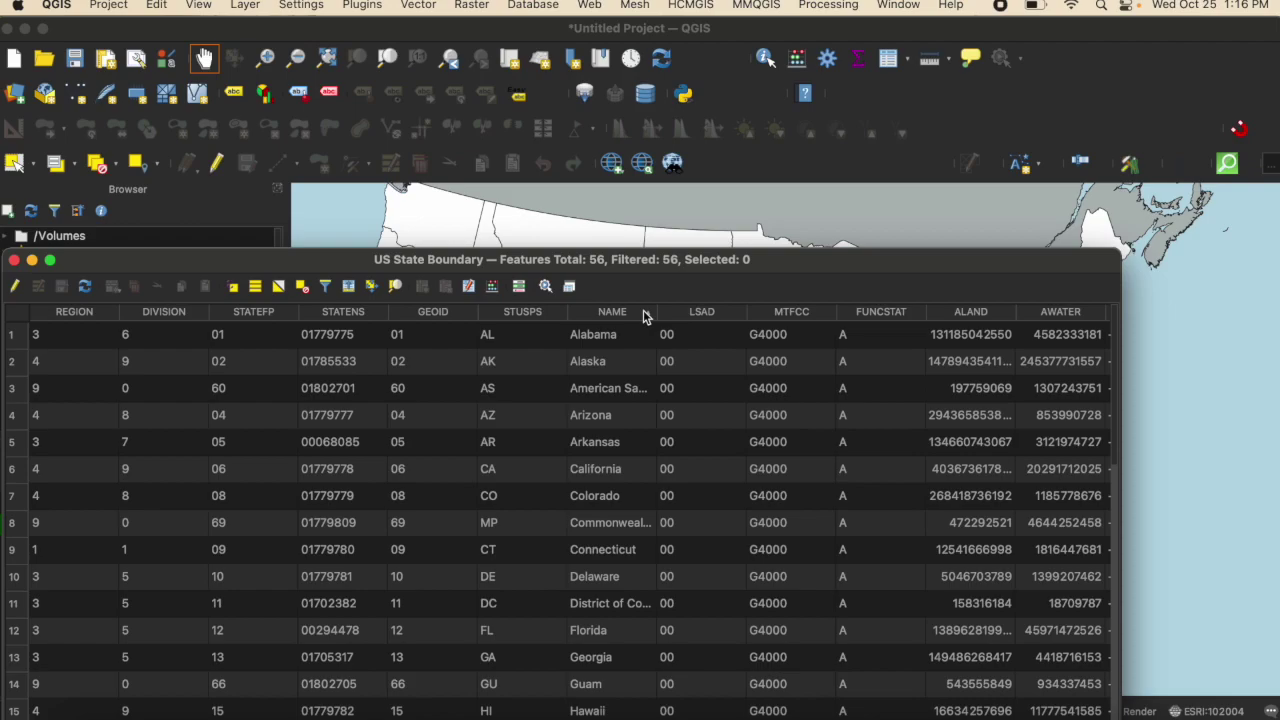
{"action": "left_click_drag", "start_coordinate": [613, 263], "coordinate": [601, 153]}
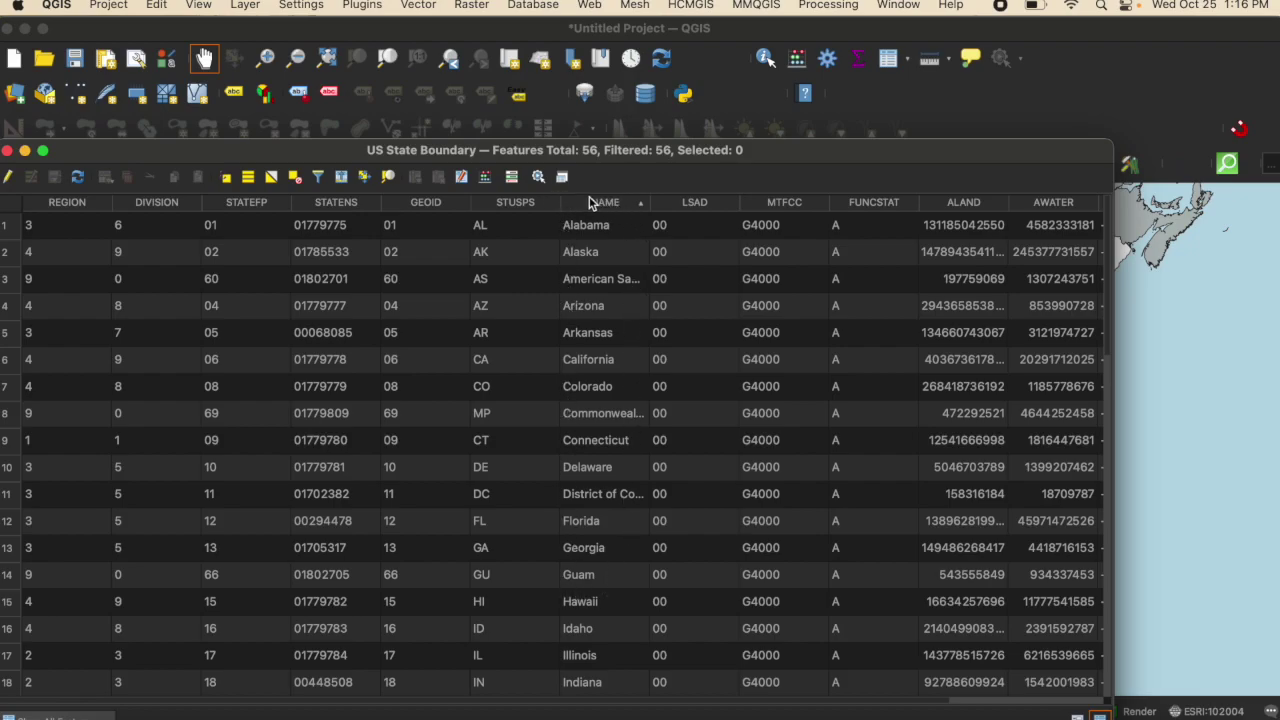
Close the attribute table and set the US State Boundary layer's labels to Rule-based Labeling
{"action": "left_click", "coordinate": [7, 150]}
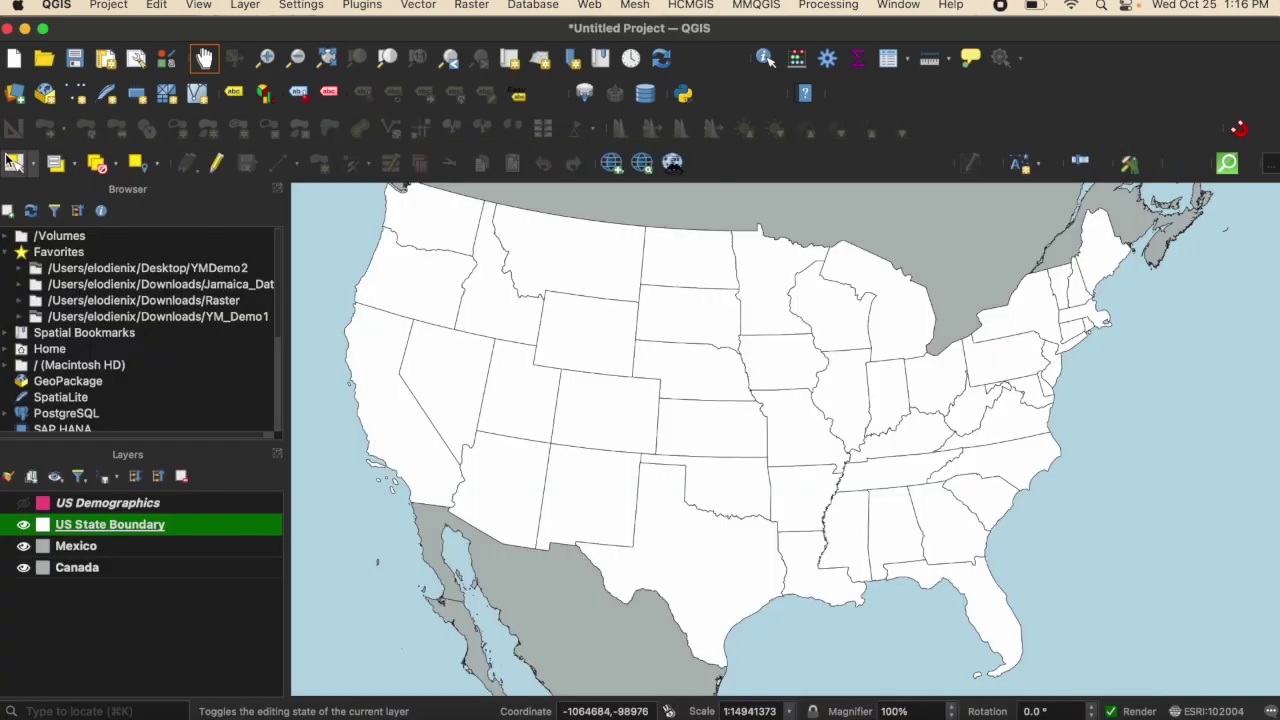
{"action": "right_click", "coordinate": [191, 526]}
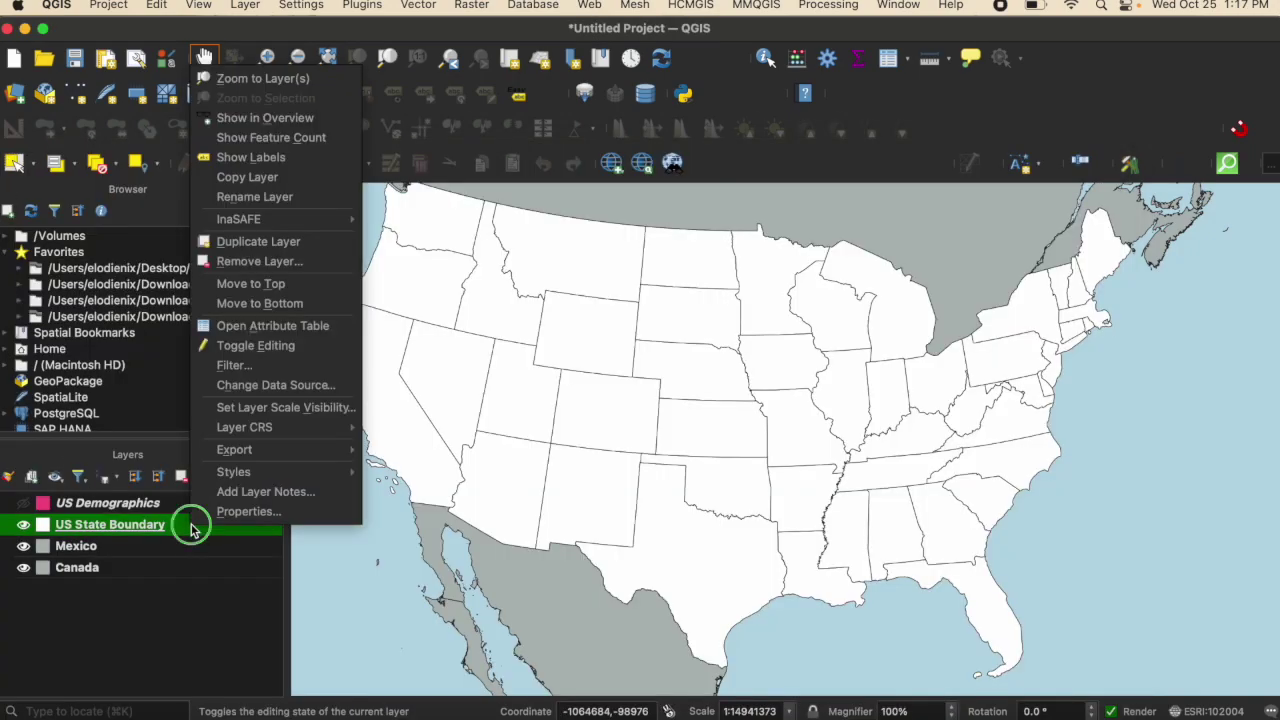
{"action": "left_click", "coordinate": [248, 512]}
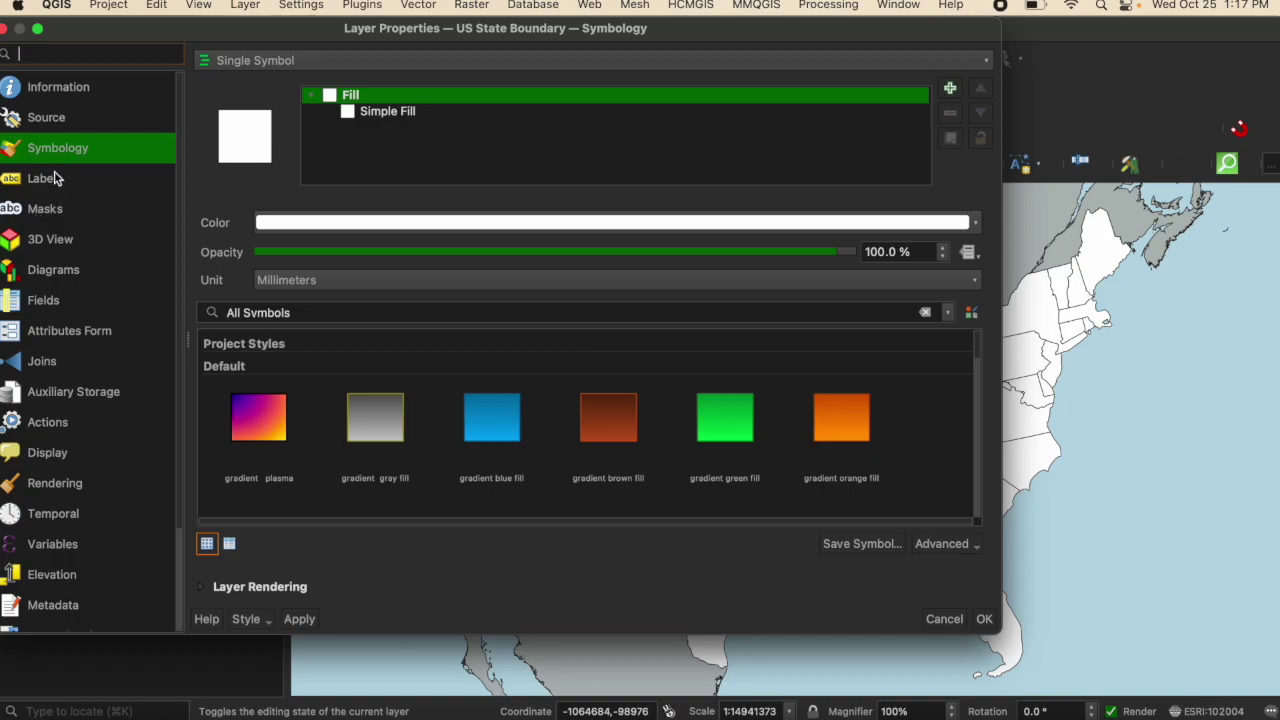
{"action": "left_click", "coordinate": [80, 189]}
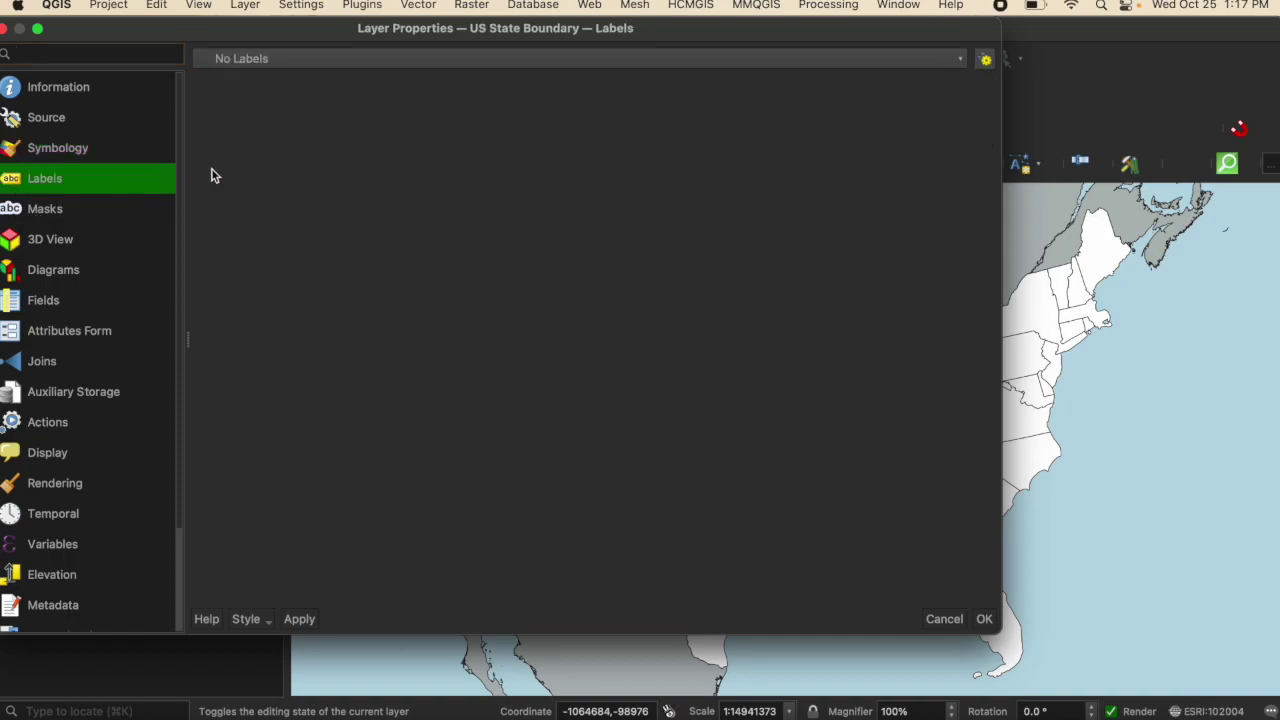
{"action": "left_click", "coordinate": [410, 58]}
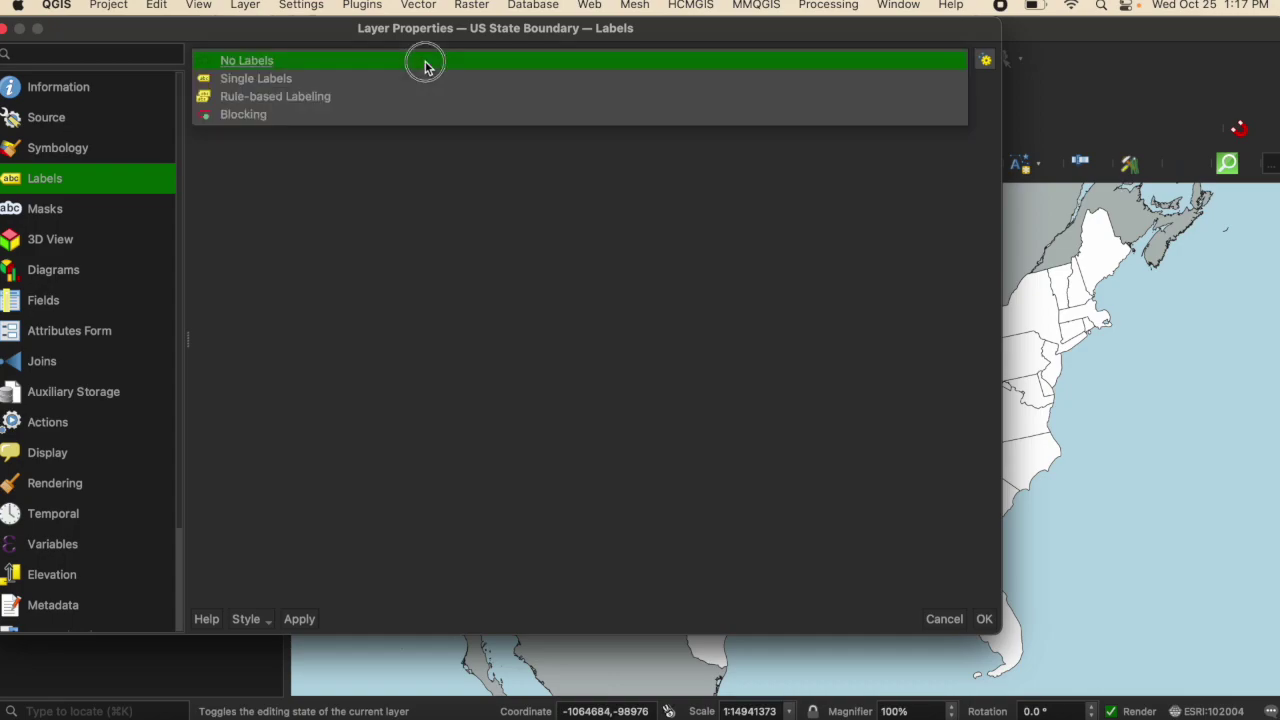
{"action": "left_click", "coordinate": [349, 98]}
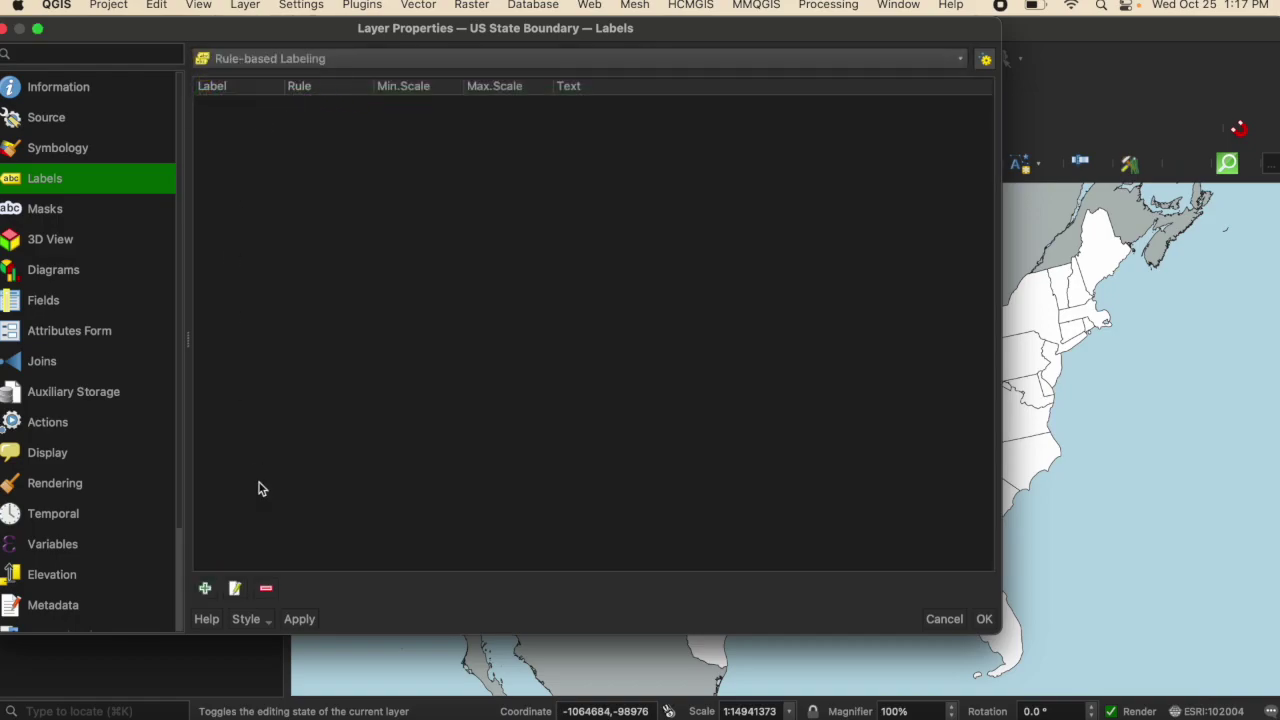
Start a new labeling rule, cancel it, and set the labeling mode back to No Labels
{"action": "left_click", "coordinate": [205, 590]}
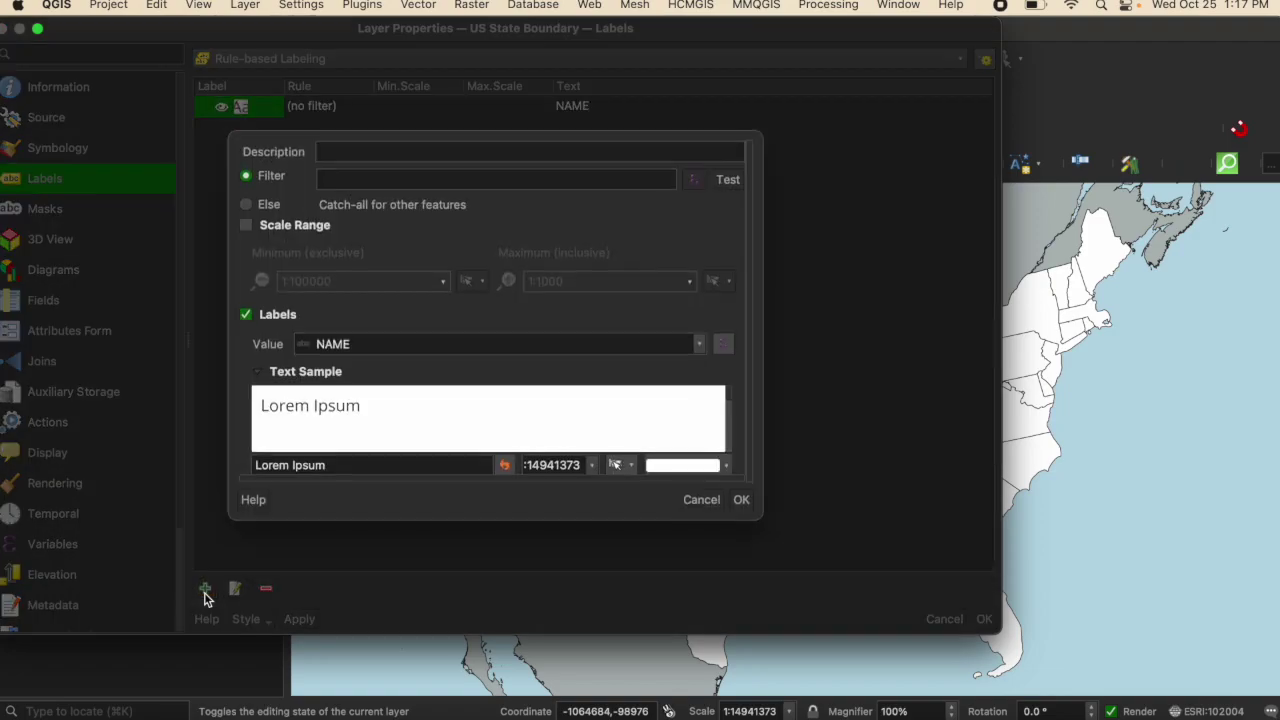
{"action": "left_click", "coordinate": [363, 151]}
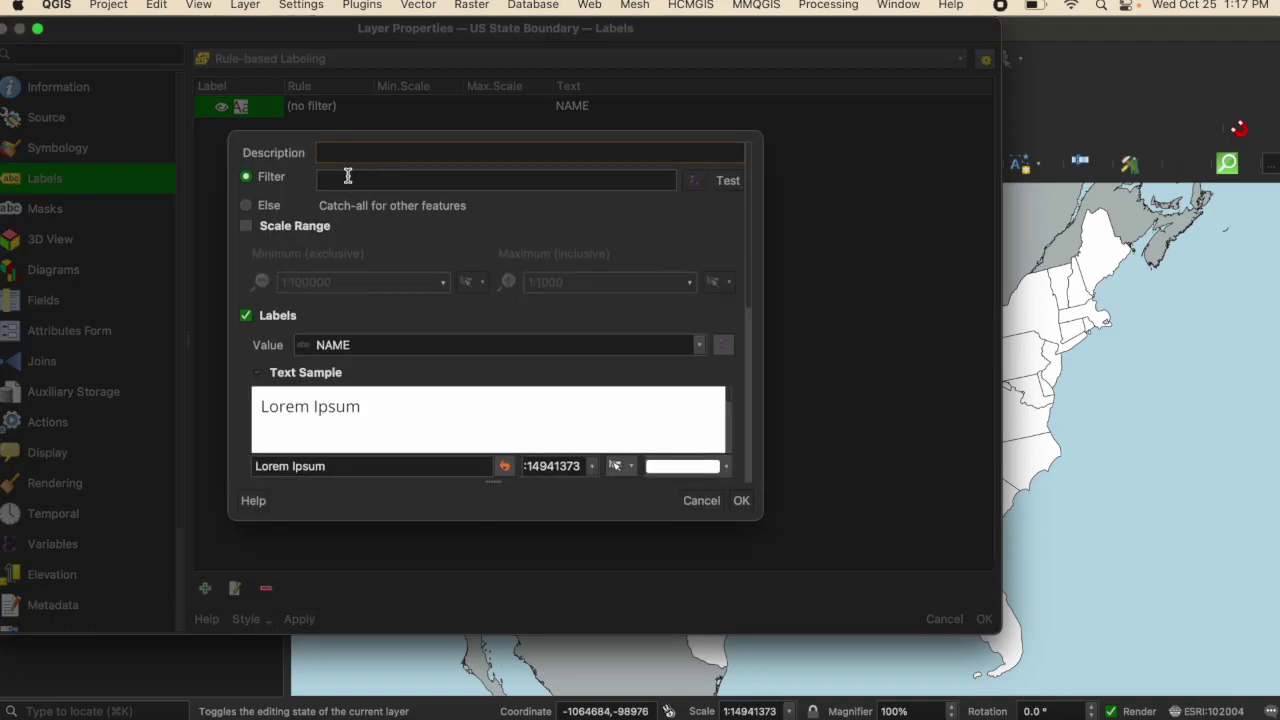
{"action": "scroll", "coordinate": [348, 176], "scroll_direction": "down", "scroll_amount": 3}
{"action": "scroll", "coordinate": [340, 172], "scroll_direction": "down", "scroll_amount": 2}
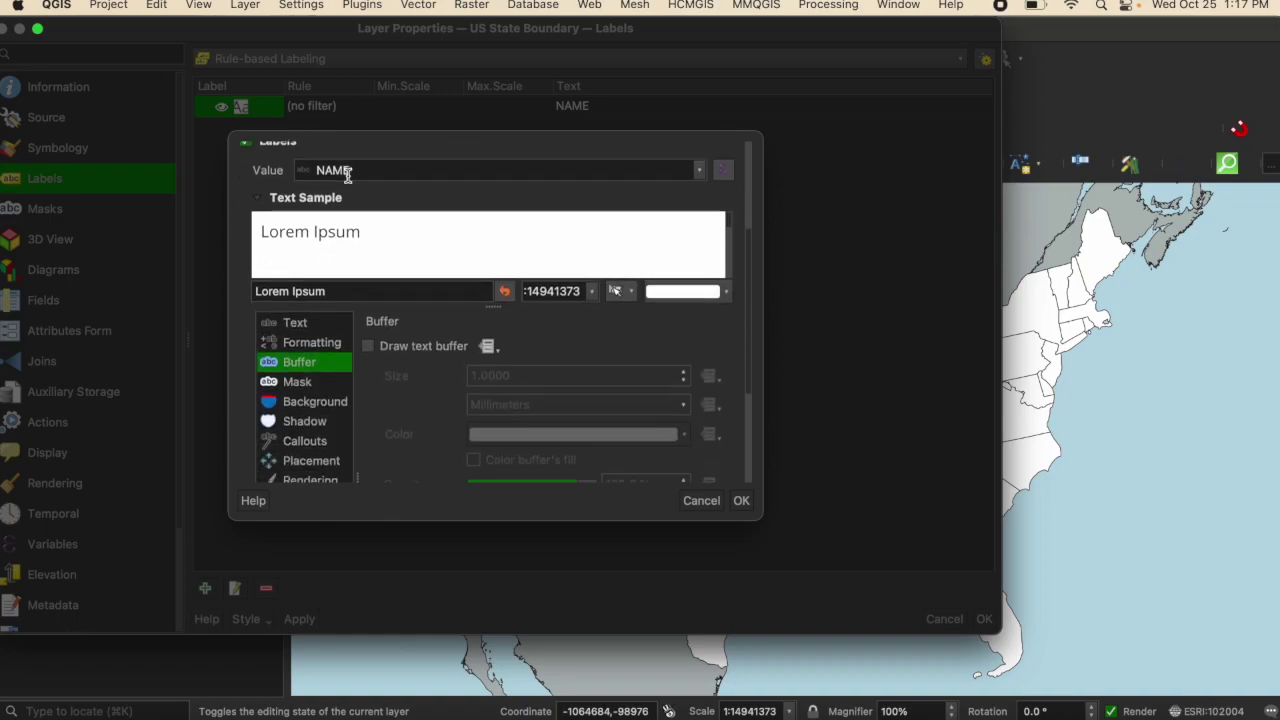
{"action": "scroll", "coordinate": [320, 170], "scroll_direction": "up", "scroll_amount": 4}
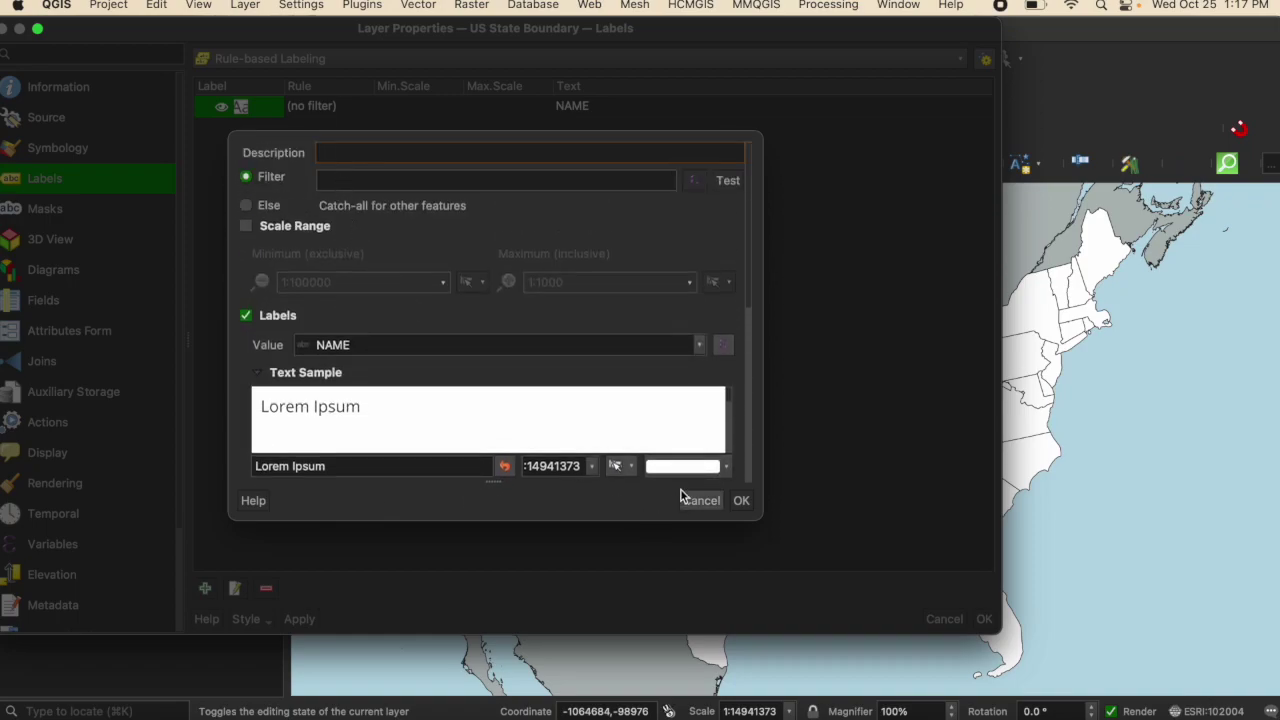
{"action": "left_click", "coordinate": [690, 500]}
{"action": "left_click", "coordinate": [400, 60]}
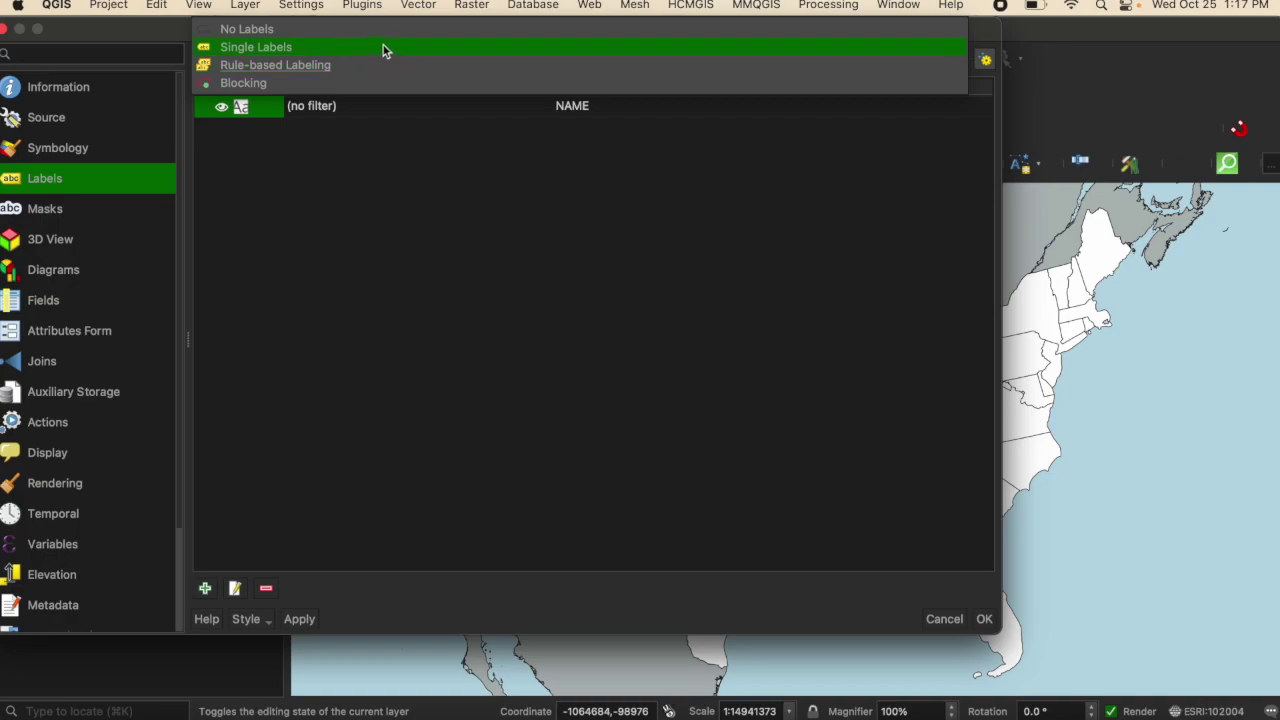
{"action": "left_click", "coordinate": [363, 29]}
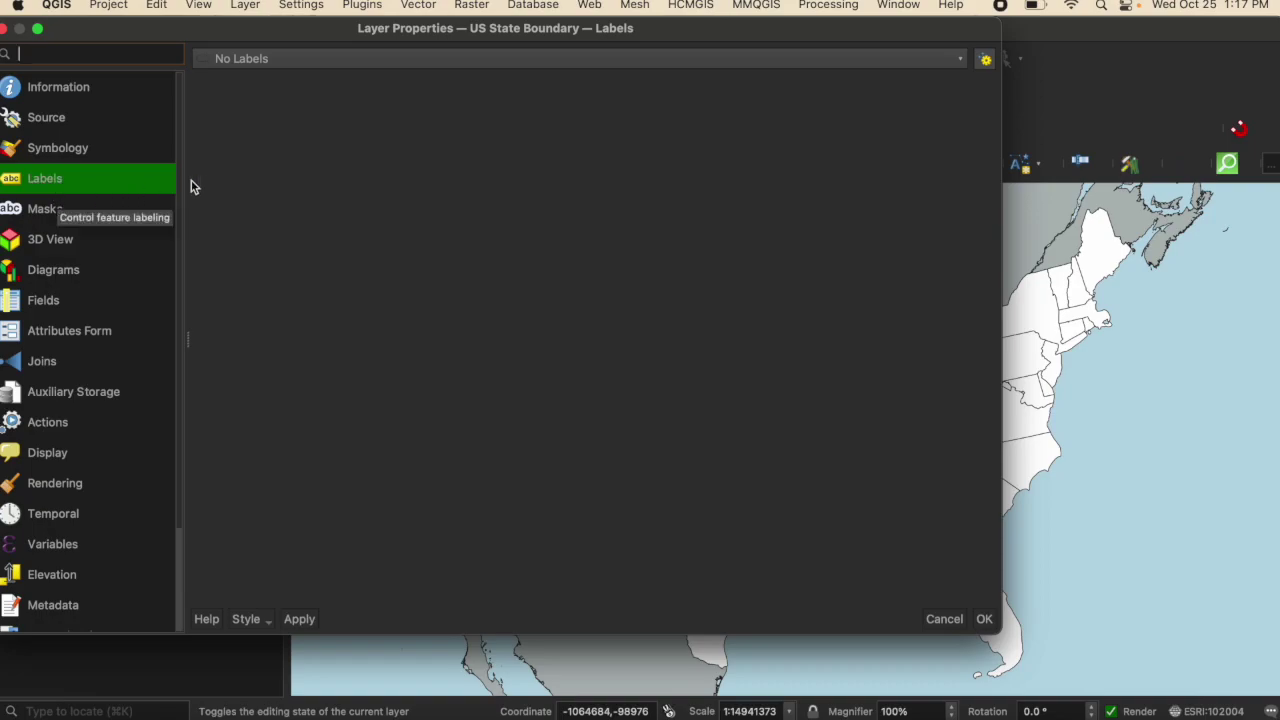
Switch the state layer to Single Labels using the NAME field as the label value
{"action": "left_click", "coordinate": [467, 62]}
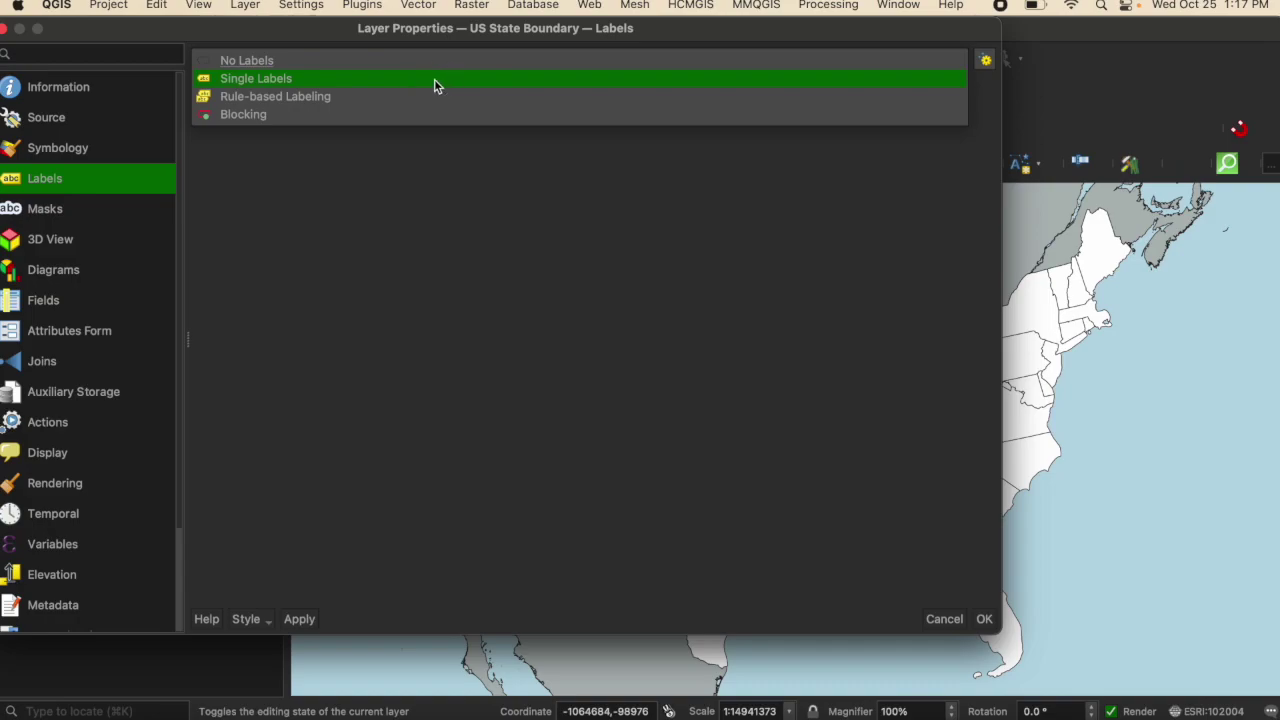
{"action": "left_click", "coordinate": [434, 80]}
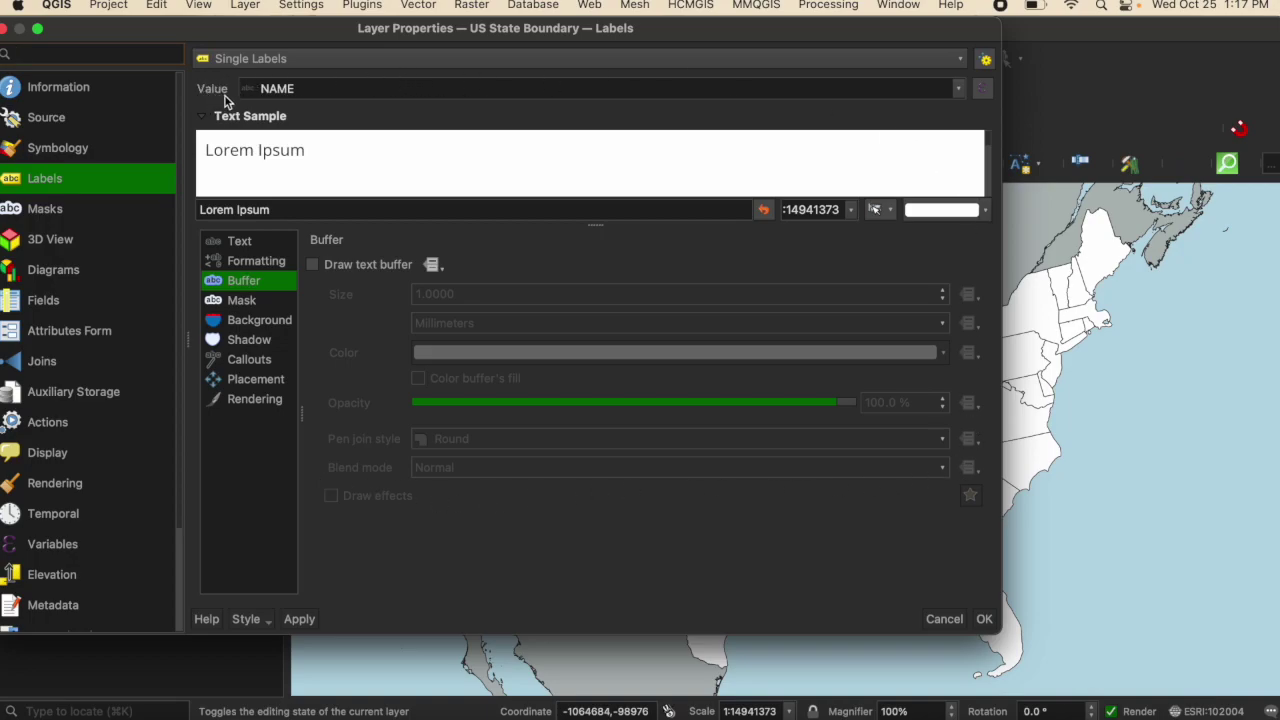
{"action": "left_click", "coordinate": [955, 88]}
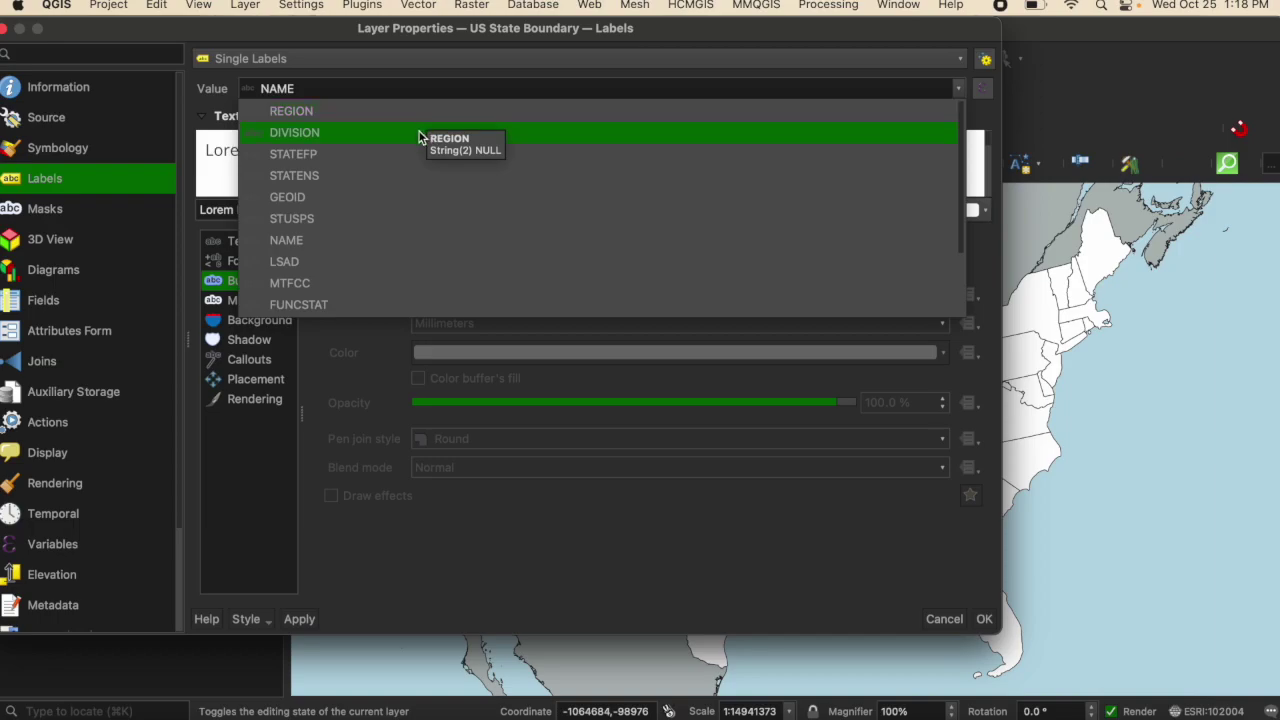
{"action": "scroll", "coordinate": [395, 280], "scroll_direction": "down", "scroll_amount": 2}
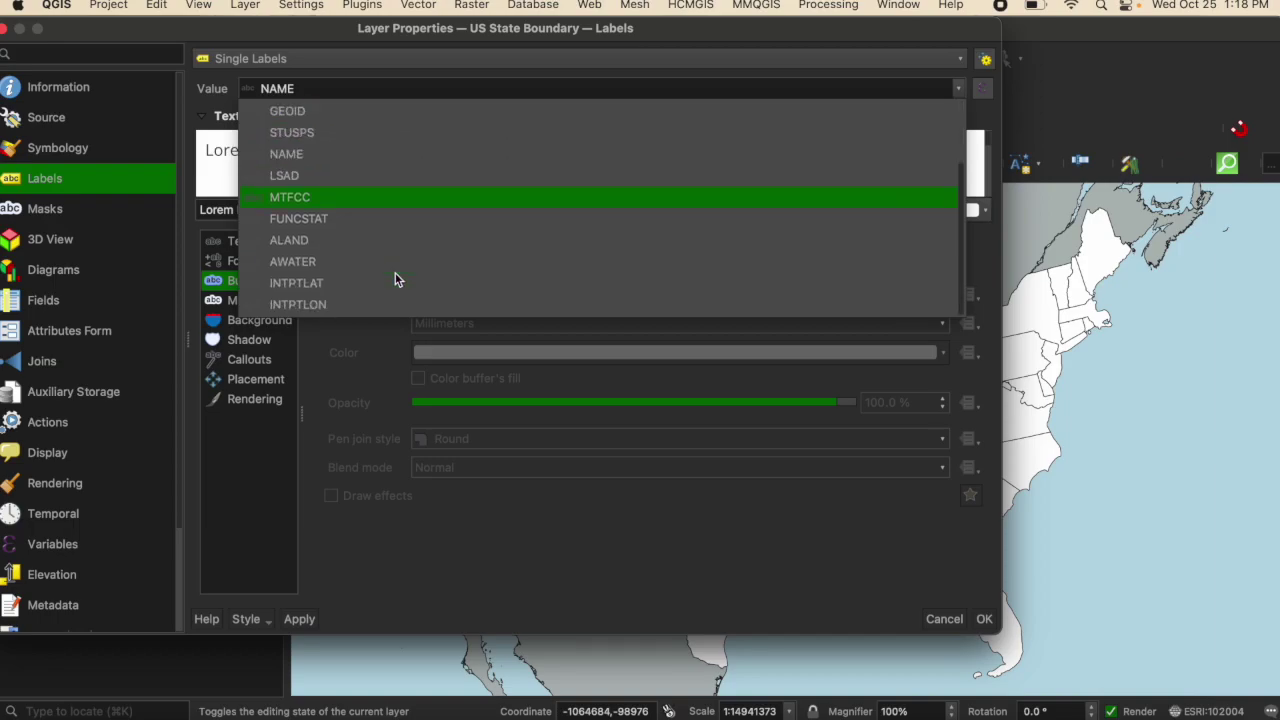
{"action": "scroll", "coordinate": [395, 280], "scroll_direction": "up", "scroll_amount": 2}
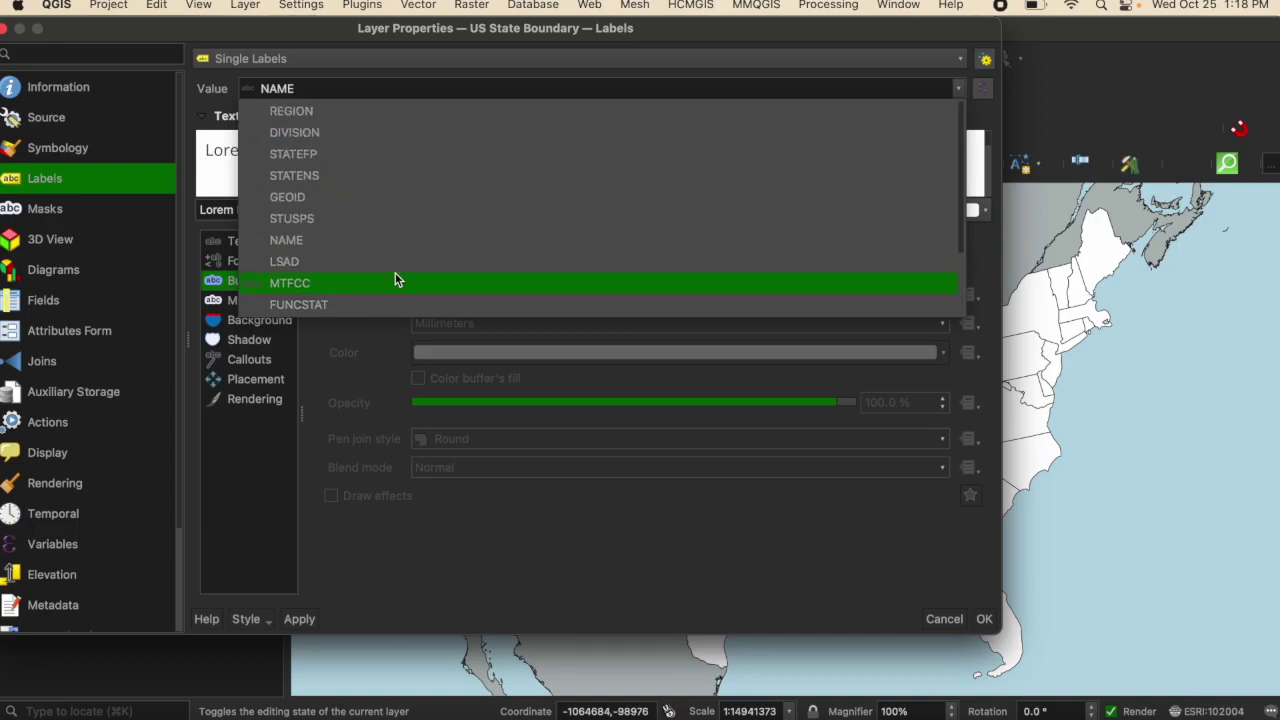
{"action": "left_click", "coordinate": [311, 242]}
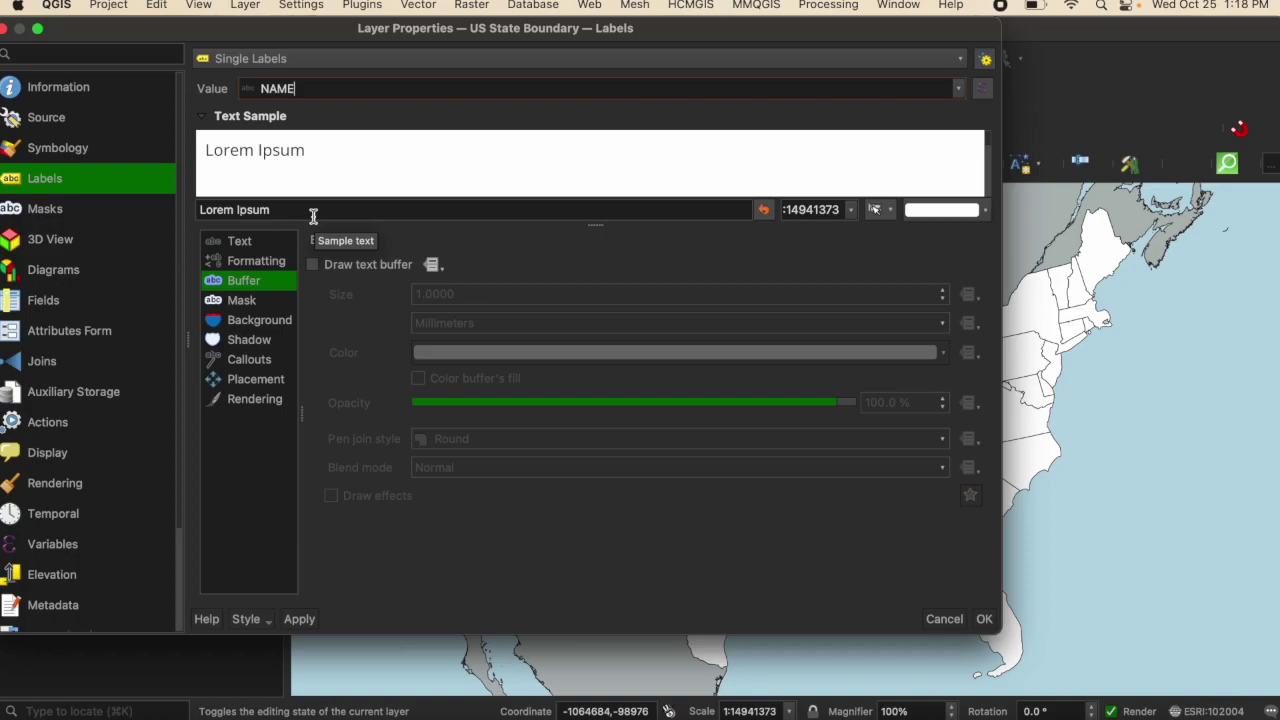
{"action": "left_click", "coordinate": [692, 207]}
Set the label text font to Avenir at size 12
{"action": "left_click", "coordinate": [256, 245]}
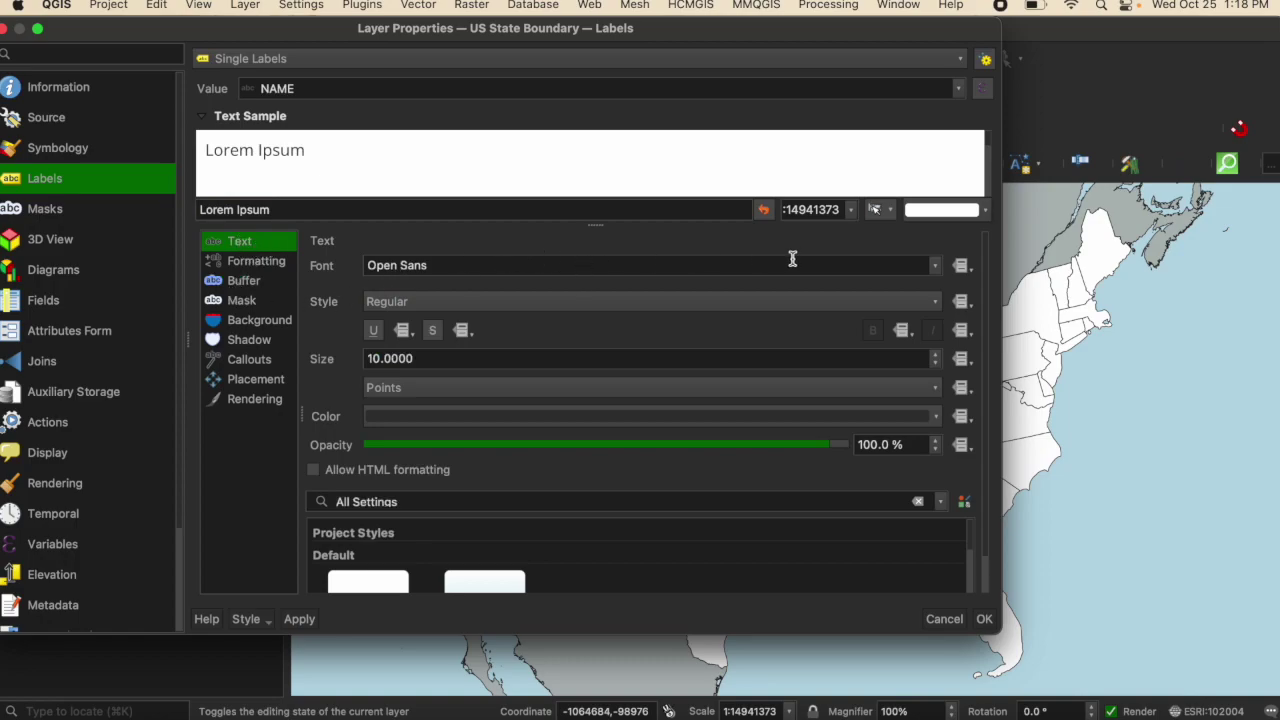
{"action": "left_click", "coordinate": [934, 268]}
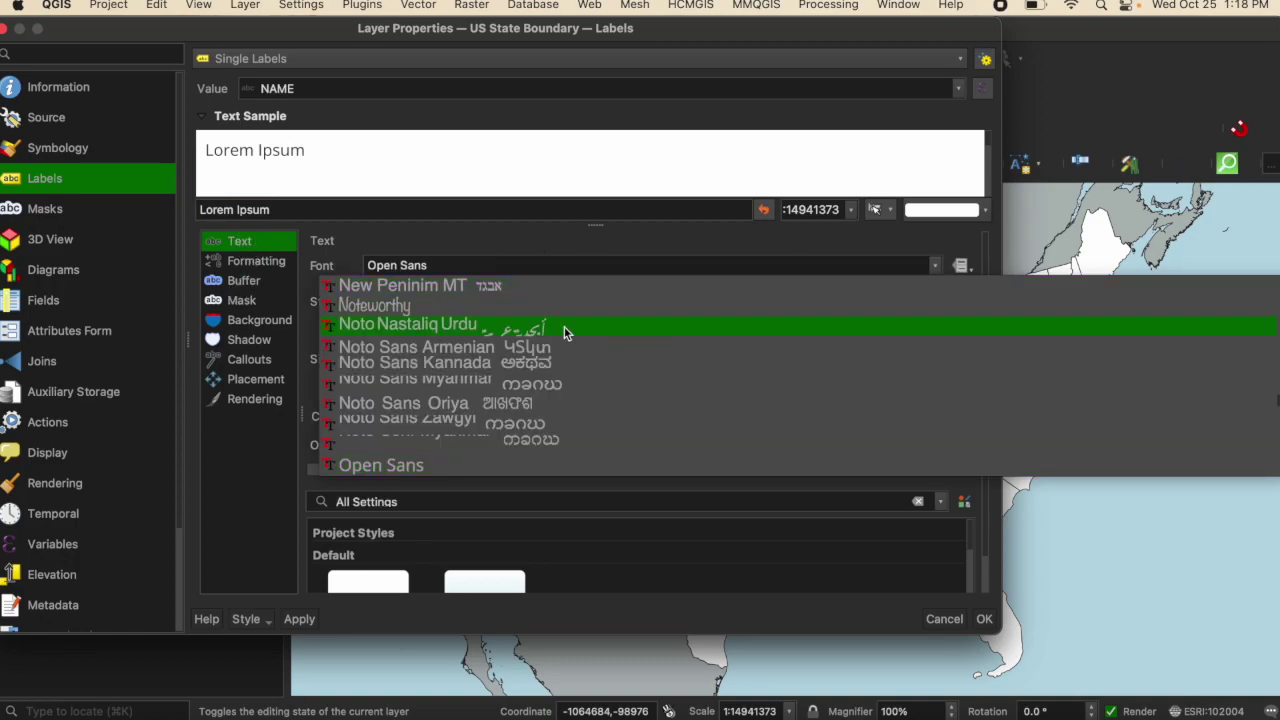
{"action": "scroll", "coordinate": [564, 330], "scroll_direction": "down", "scroll_amount": 5}
{"action": "scroll", "coordinate": [564, 326], "scroll_direction": "down", "scroll_amount": 8}
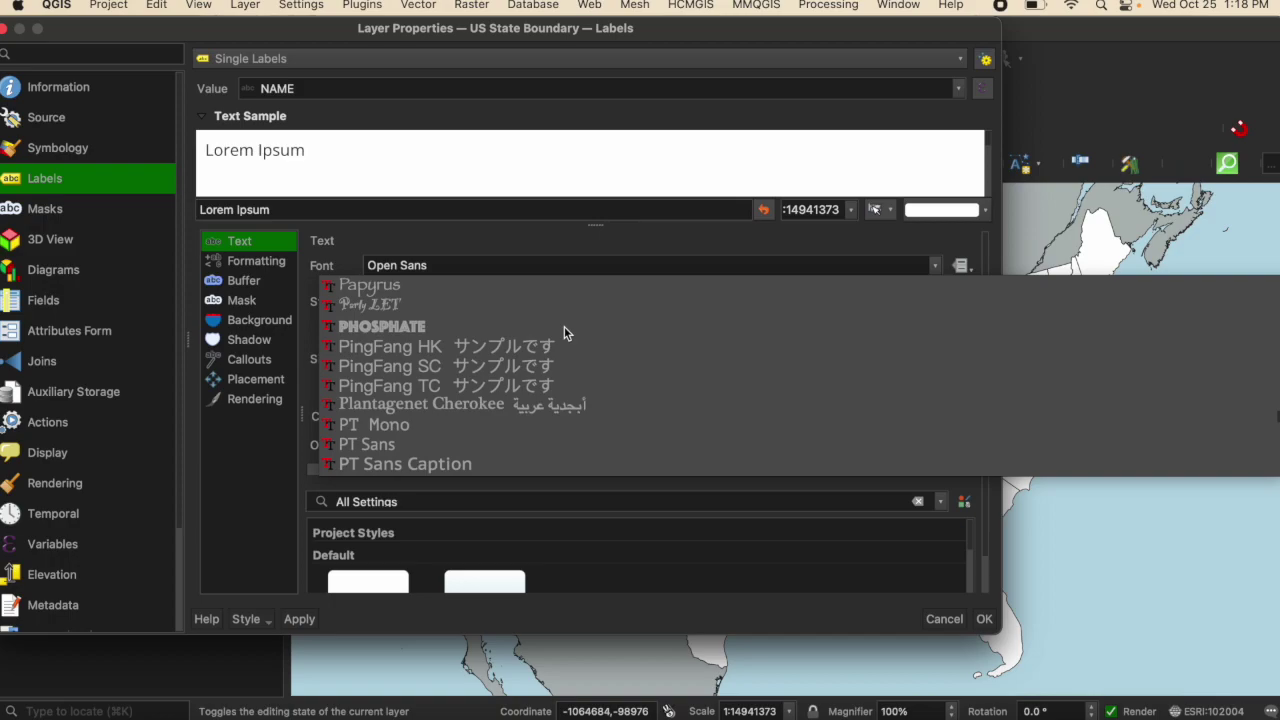
{"action": "scroll", "coordinate": [564, 326], "scroll_direction": "down", "scroll_amount": 4}
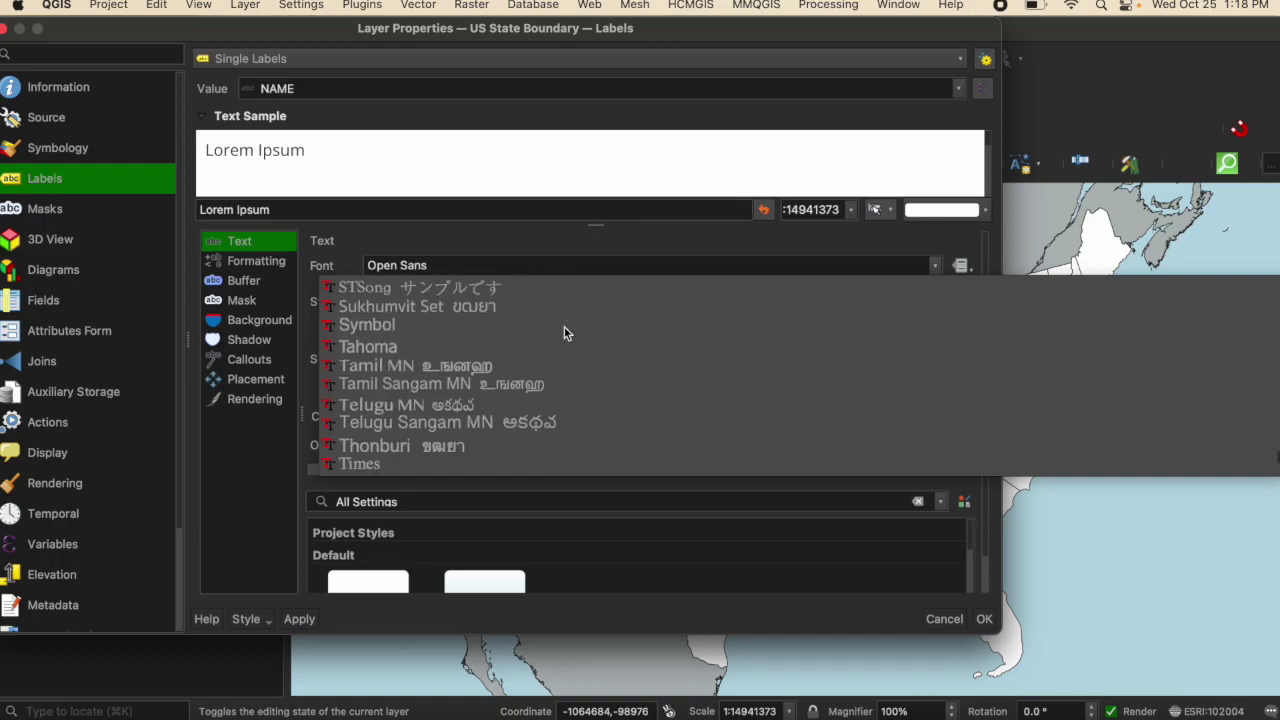
{"action": "scroll", "coordinate": [564, 326], "scroll_direction": "up", "scroll_amount": 15}
{"action": "scroll", "coordinate": [564, 330], "scroll_direction": "up", "scroll_amount": 10}
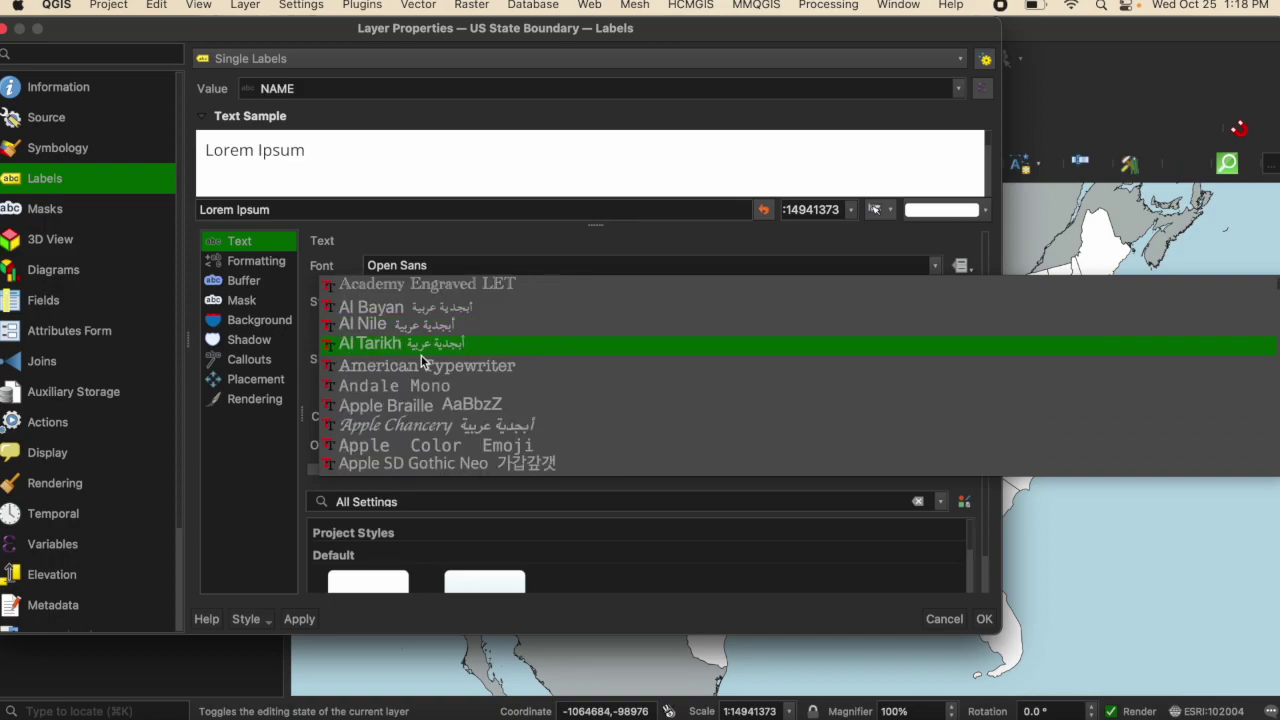
{"action": "scroll", "coordinate": [413, 368], "scroll_direction": "down", "scroll_amount": 2}
{"action": "scroll", "coordinate": [413, 371], "scroll_direction": "down", "scroll_amount": 10}
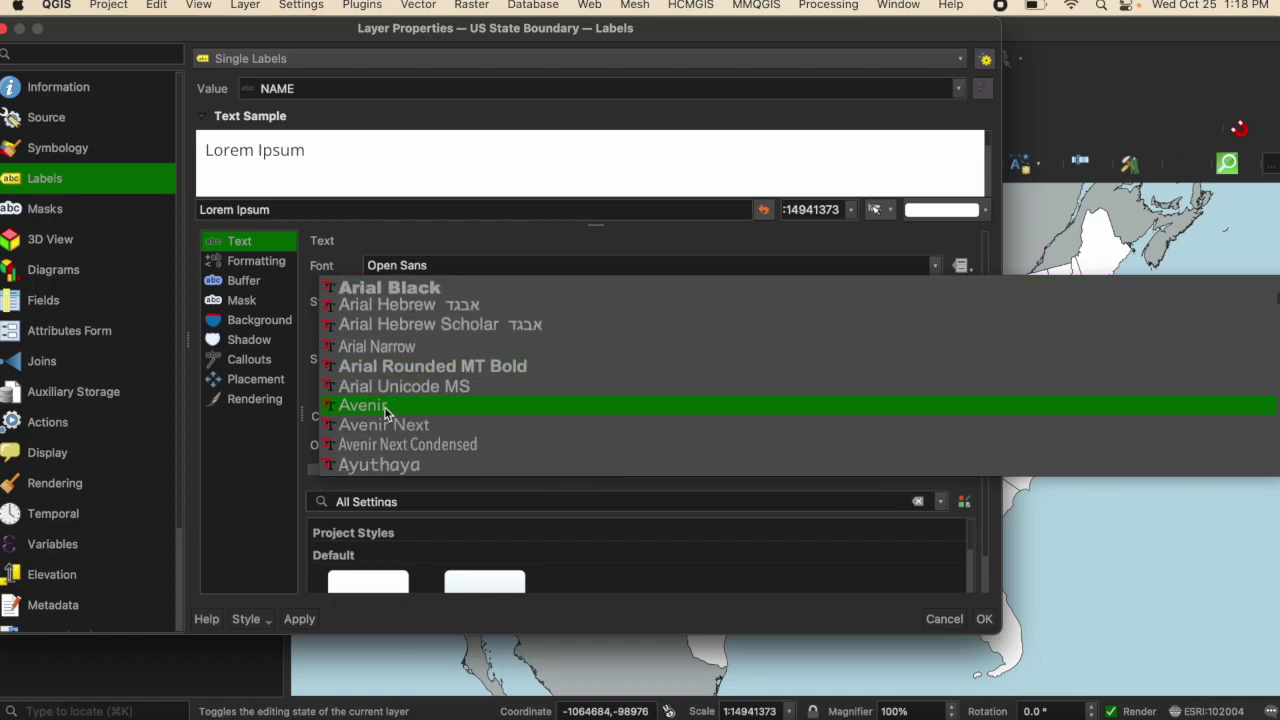
{"action": "left_click", "coordinate": [390, 405]}
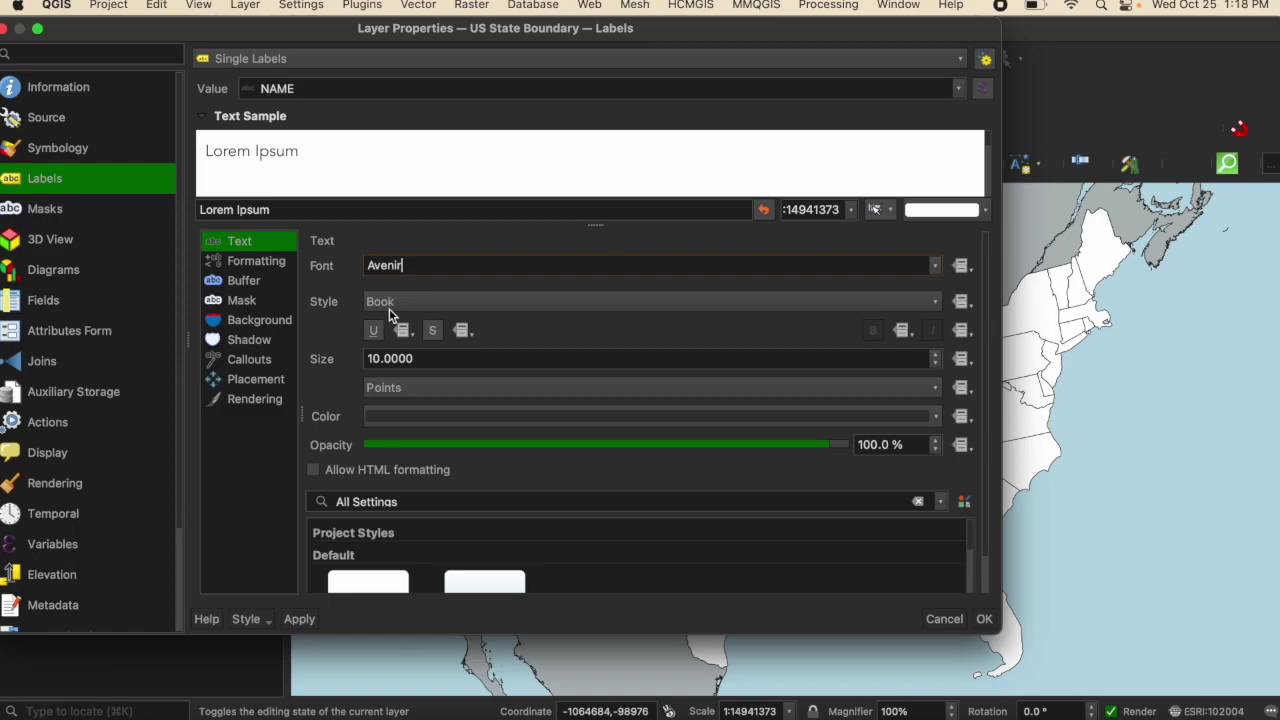
{"action": "left_click", "coordinate": [430, 358]}
{"action": "key", "text": "Up"}
{"action": "key", "text": "Up"}
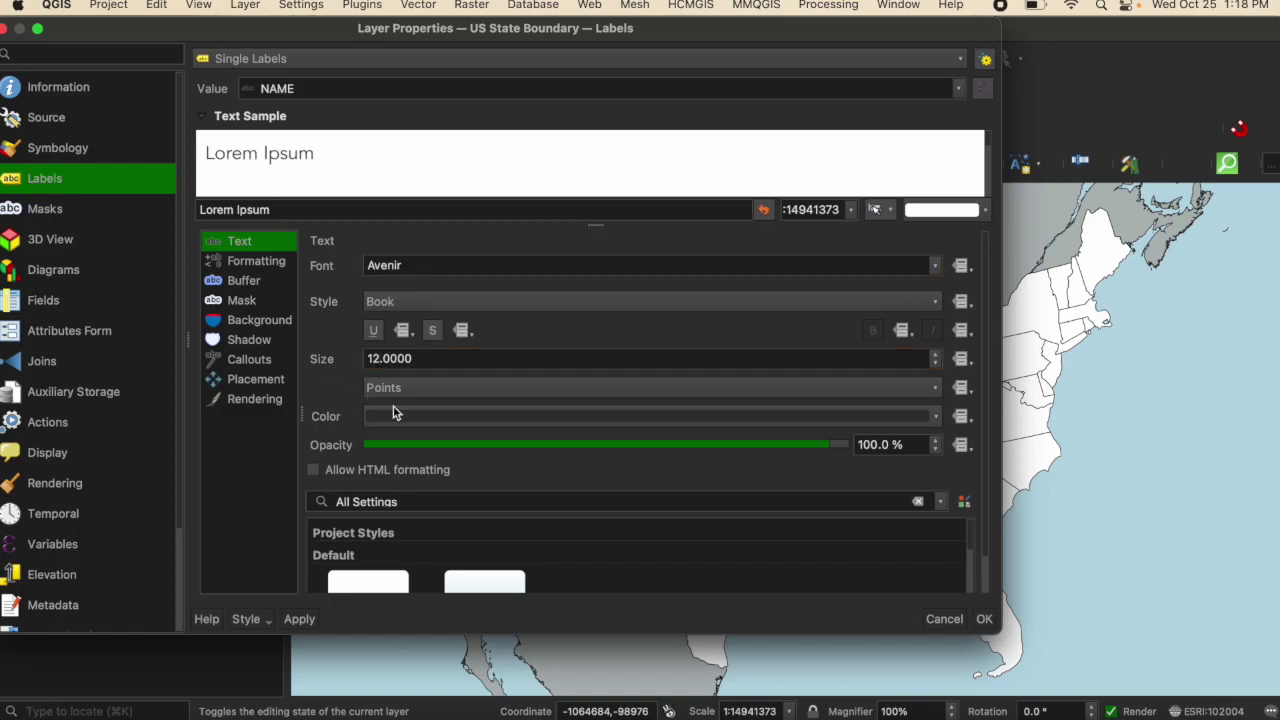
Set the label text colour to dark gray rgb(30,30,30)
{"action": "left_click", "coordinate": [936, 417]}
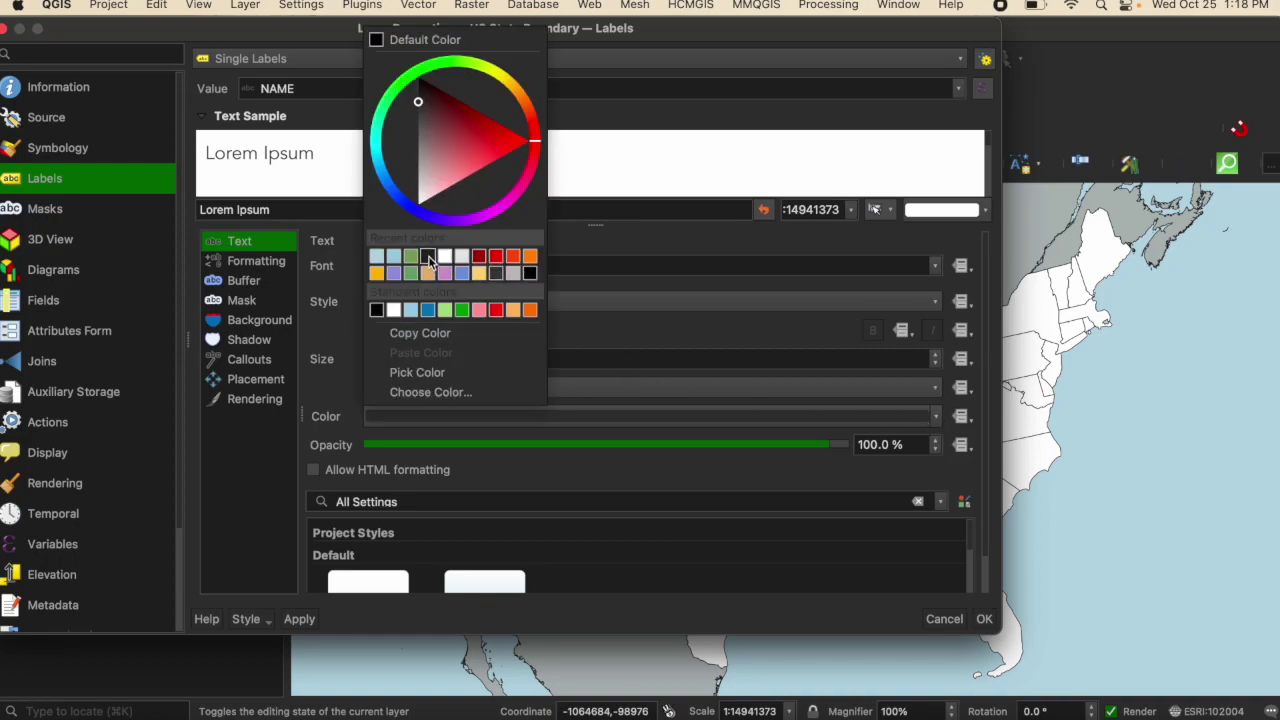
{"action": "left_click", "coordinate": [434, 393]}
{"action": "scroll", "coordinate": [729, 400], "scroll_direction": "up", "scroll_amount": 5}
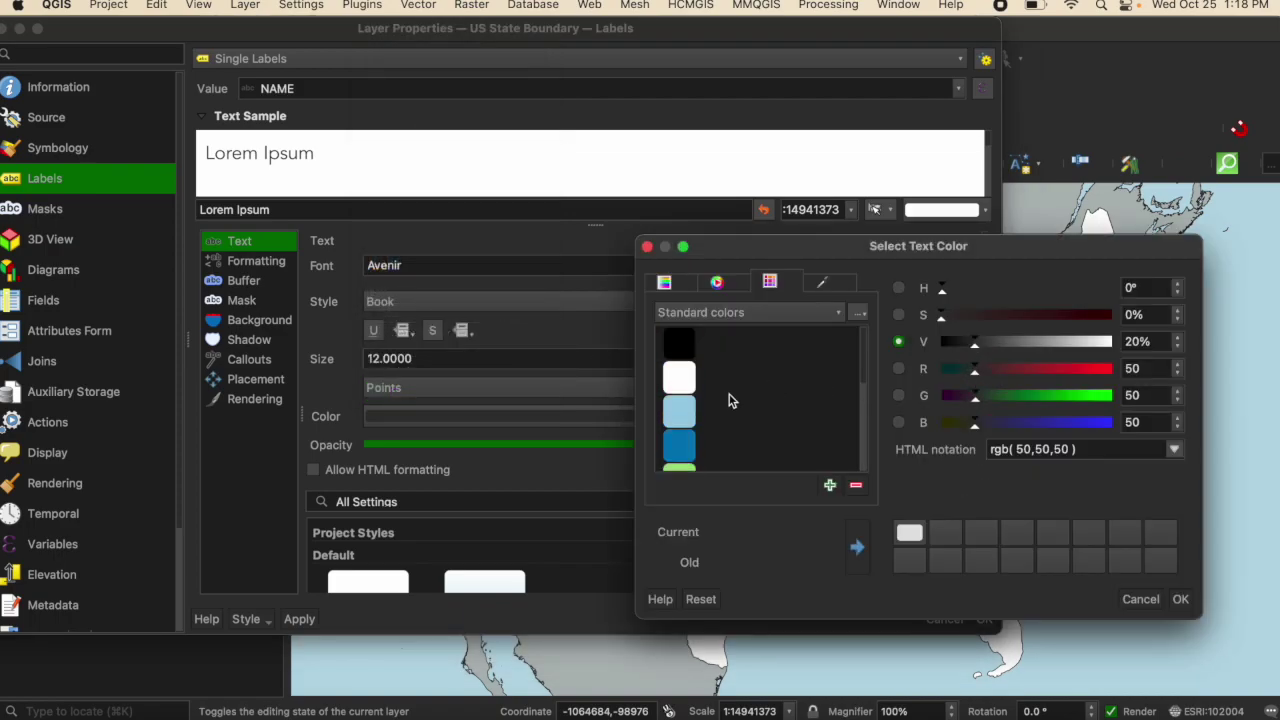
{"action": "left_click", "coordinate": [678, 342]}
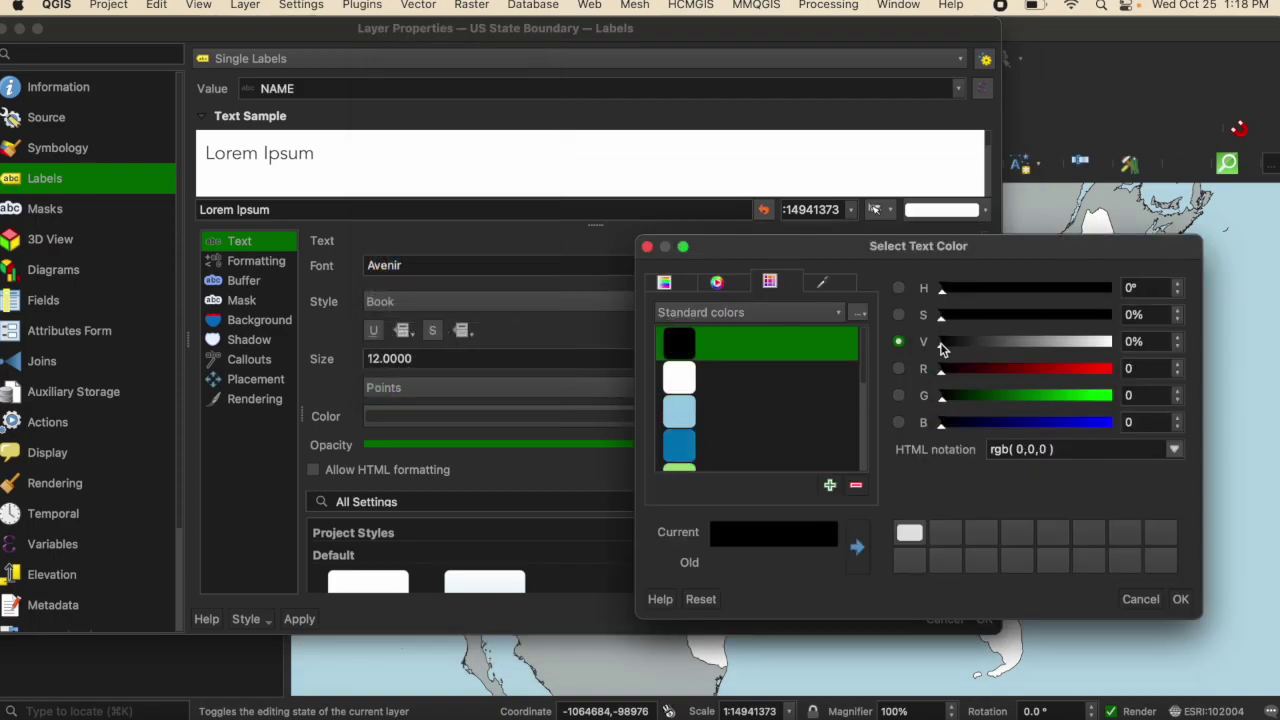
{"action": "left_click_drag", "start_coordinate": [942, 342], "coordinate": [962, 347]}
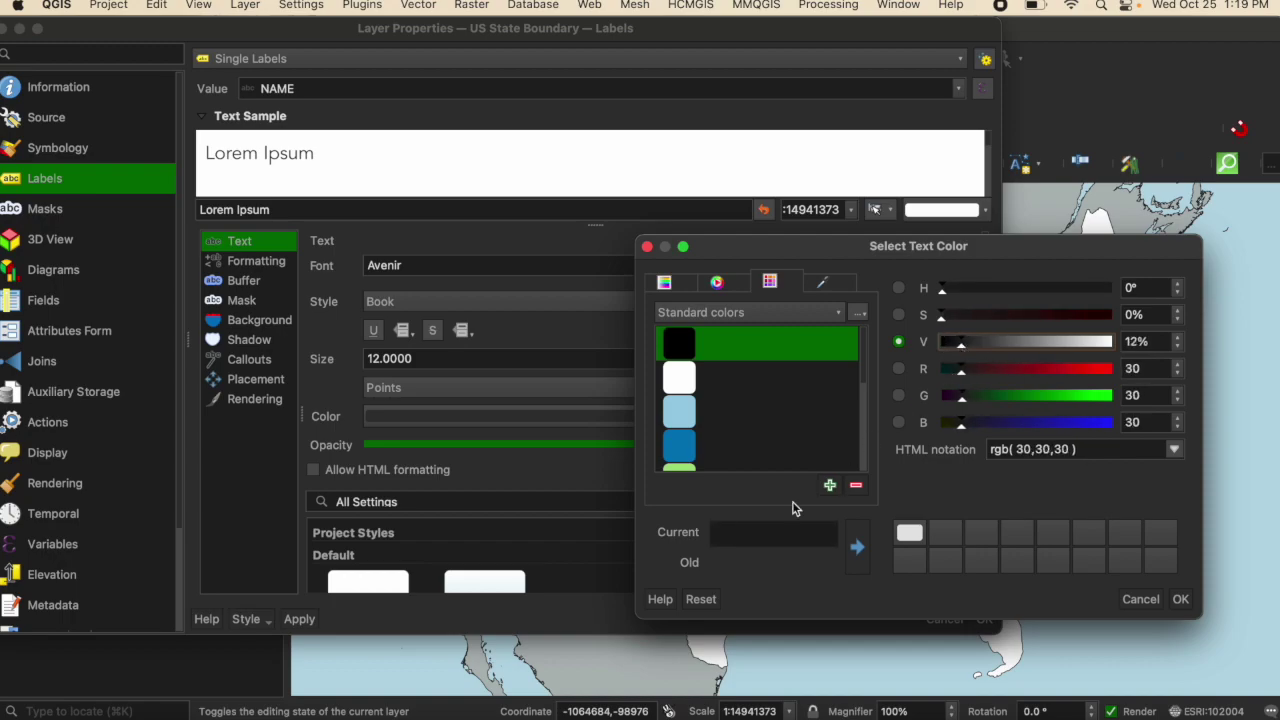
{"action": "left_click", "coordinate": [1181, 599]}
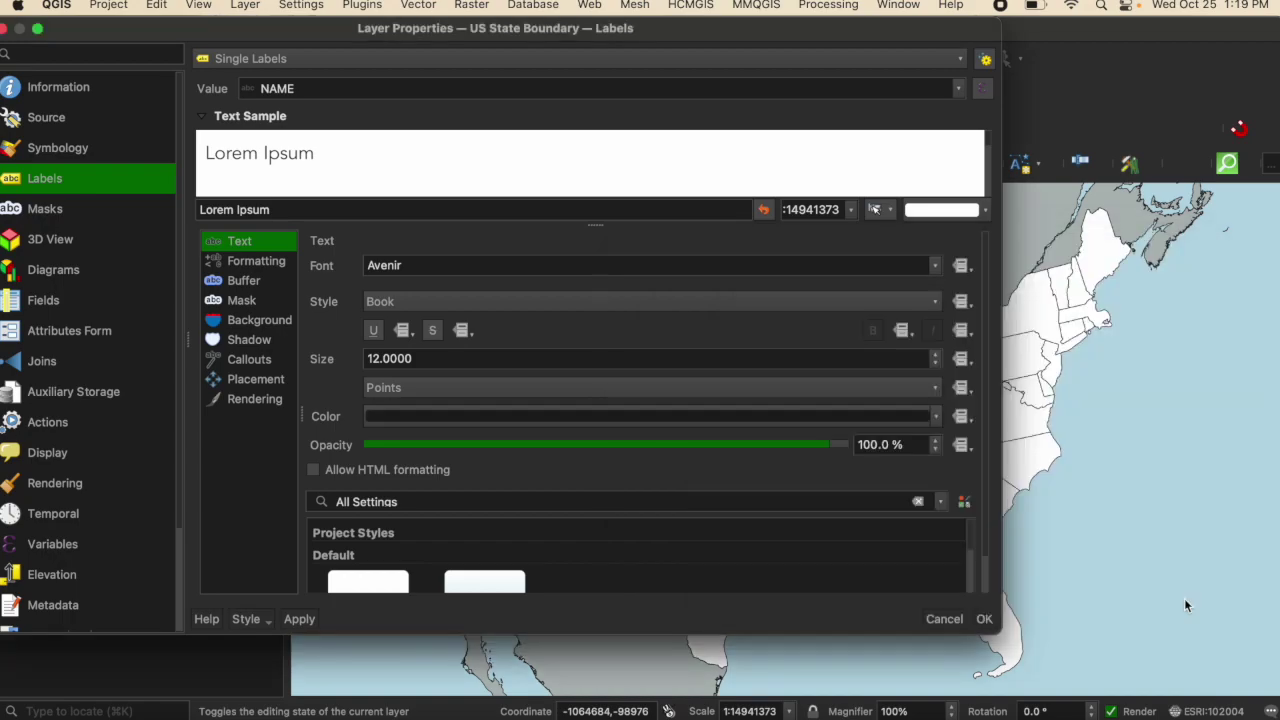
Enable a white 1 mm text buffer around the labels at 80% opacity
{"action": "scroll", "coordinate": [615, 468], "scroll_direction": "down", "scroll_amount": 2}
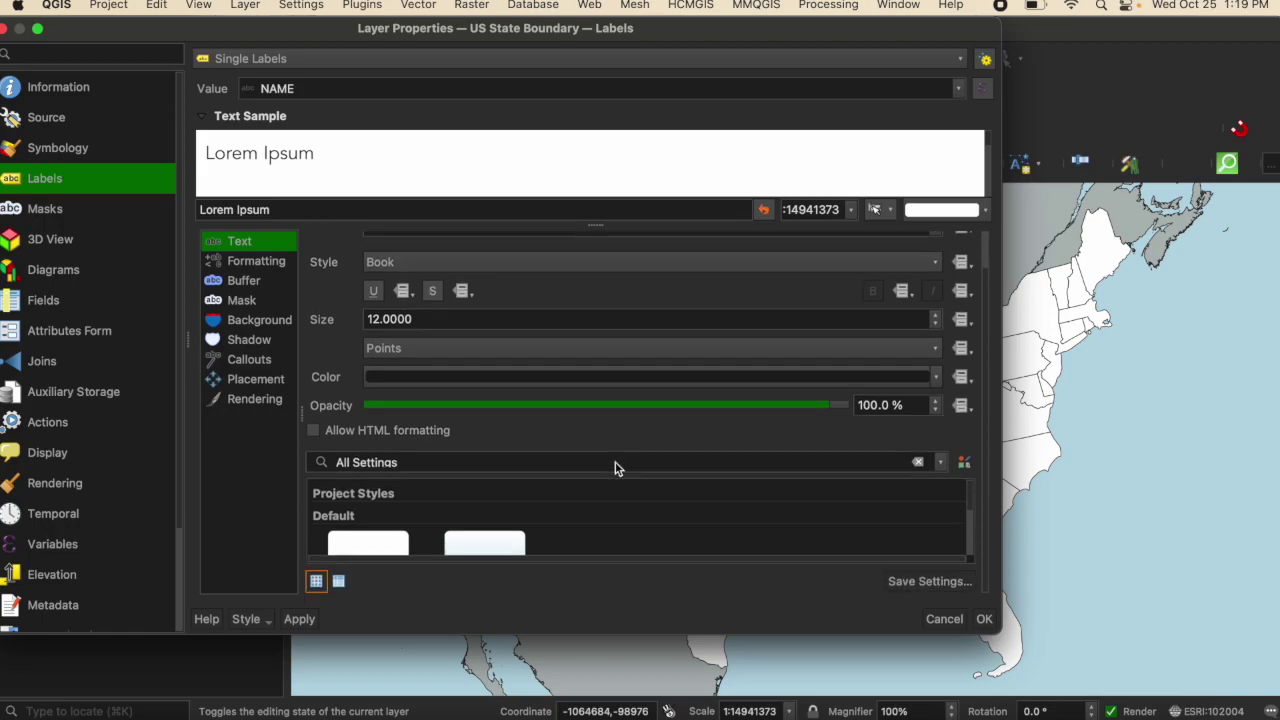
{"action": "left_click", "coordinate": [237, 266]}
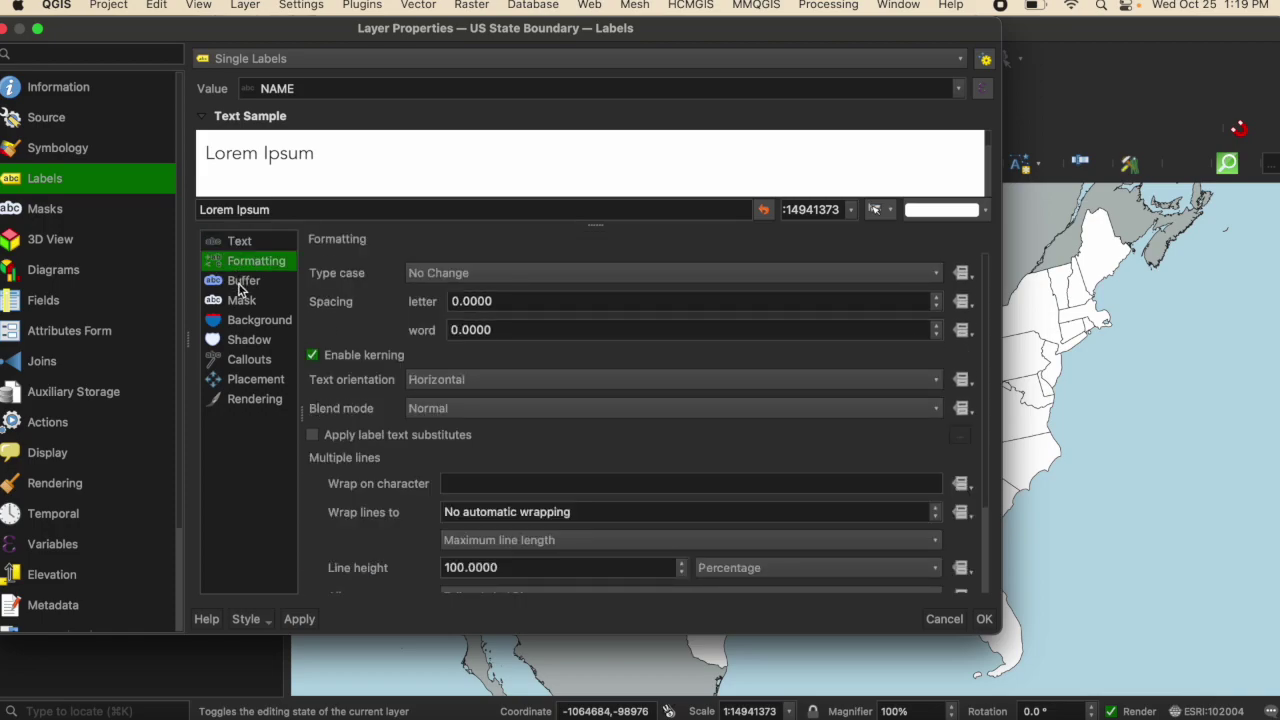
{"action": "left_click", "coordinate": [243, 283]}
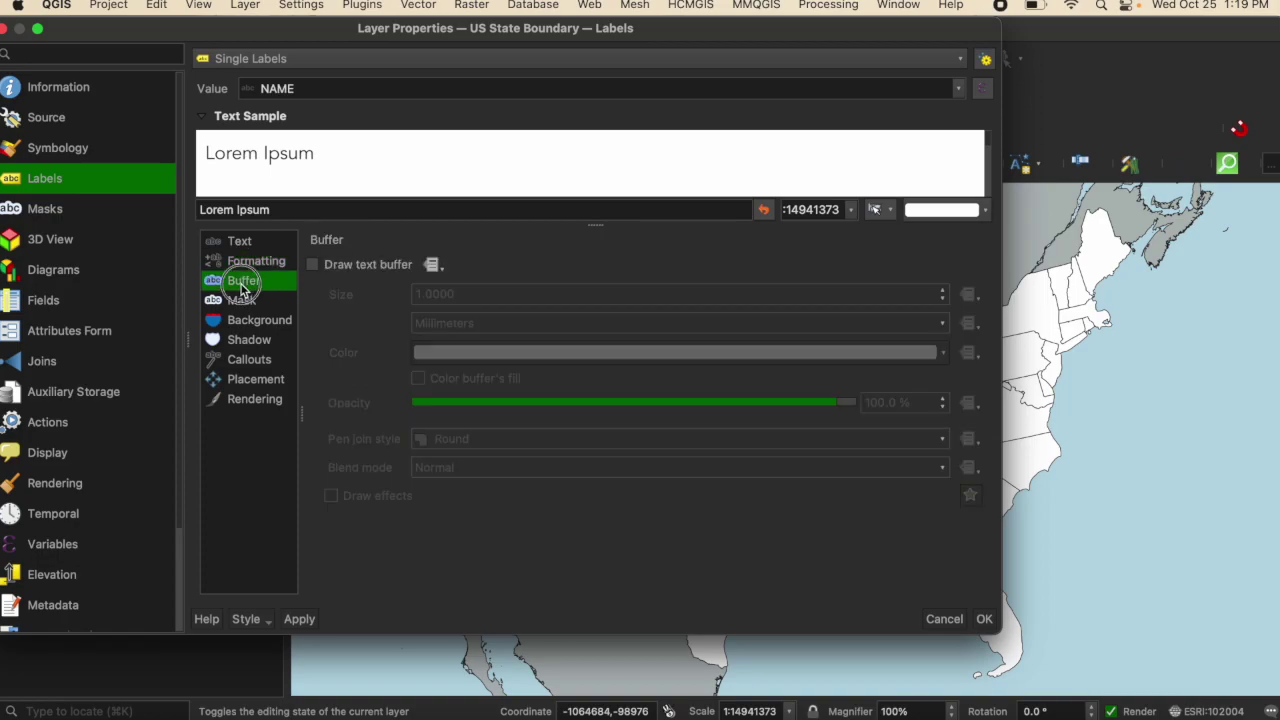
{"action": "left_click", "coordinate": [312, 266]}
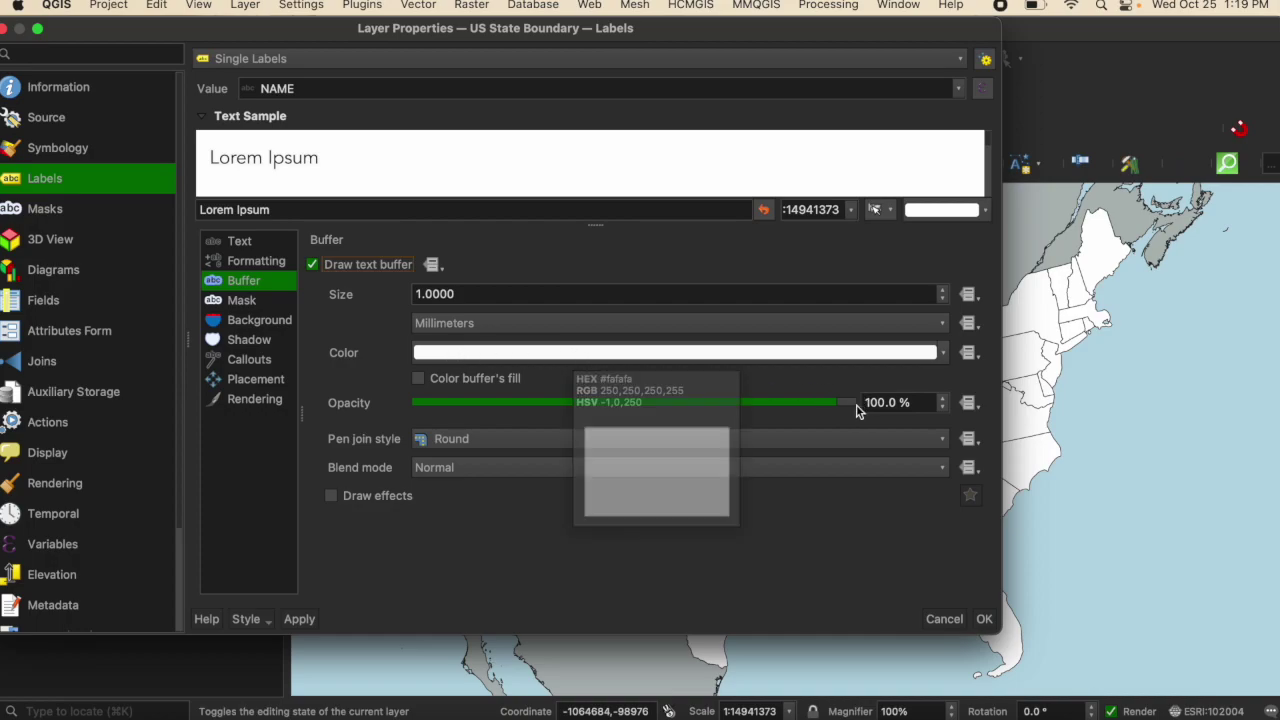
{"action": "left_click_drag", "start_coordinate": [846, 403], "coordinate": [767, 407]}
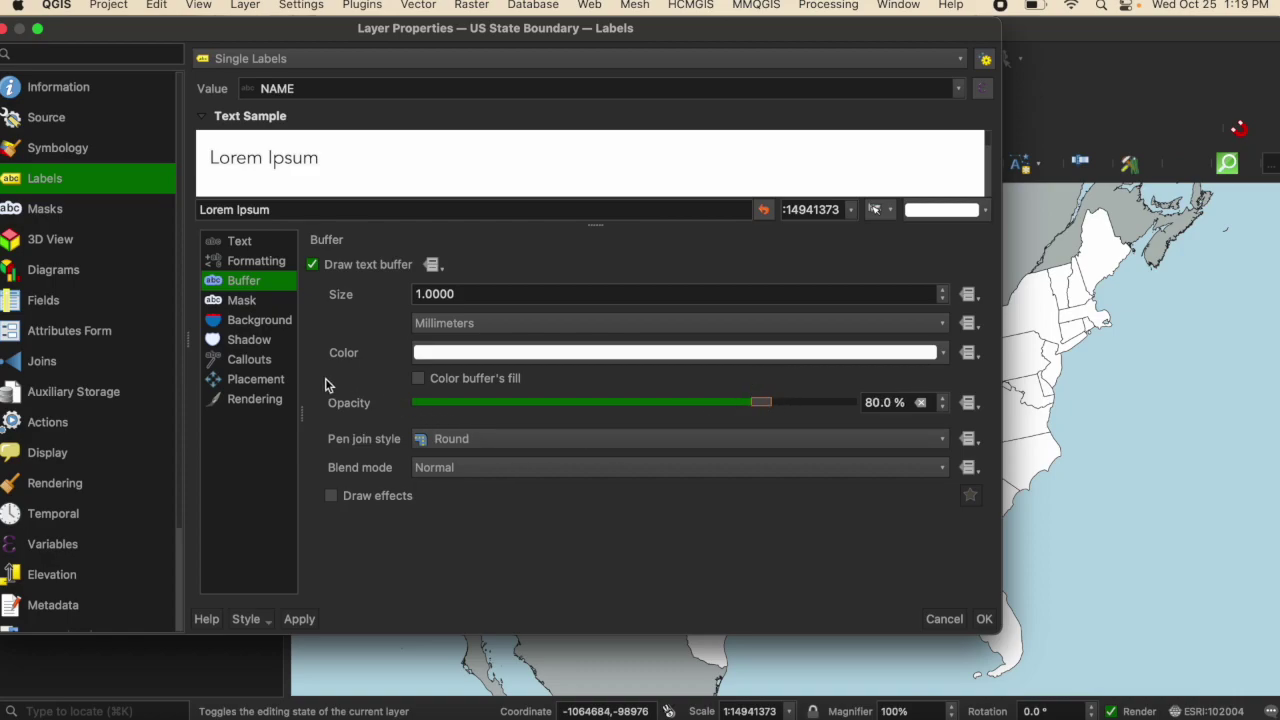
Keep label placement at Around Centroid and apply the settings so state names appear
{"action": "left_click", "coordinate": [268, 389]}
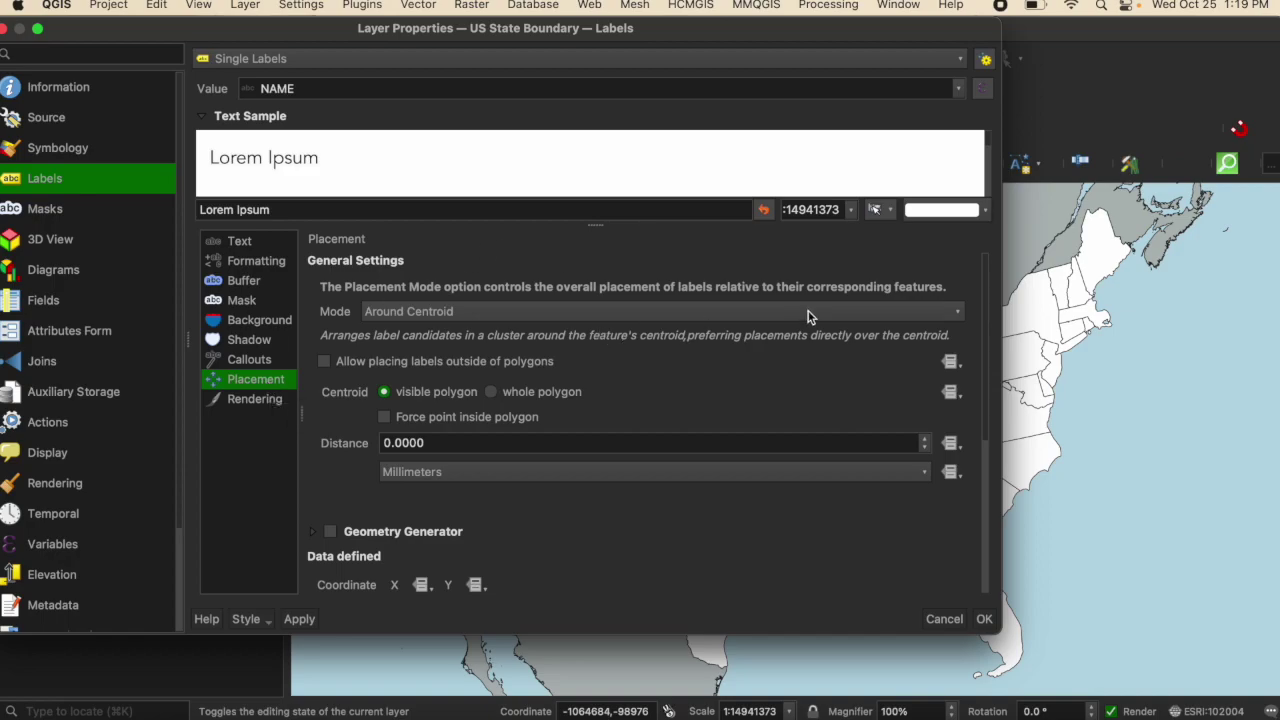
{"action": "left_click", "coordinate": [896, 311]}
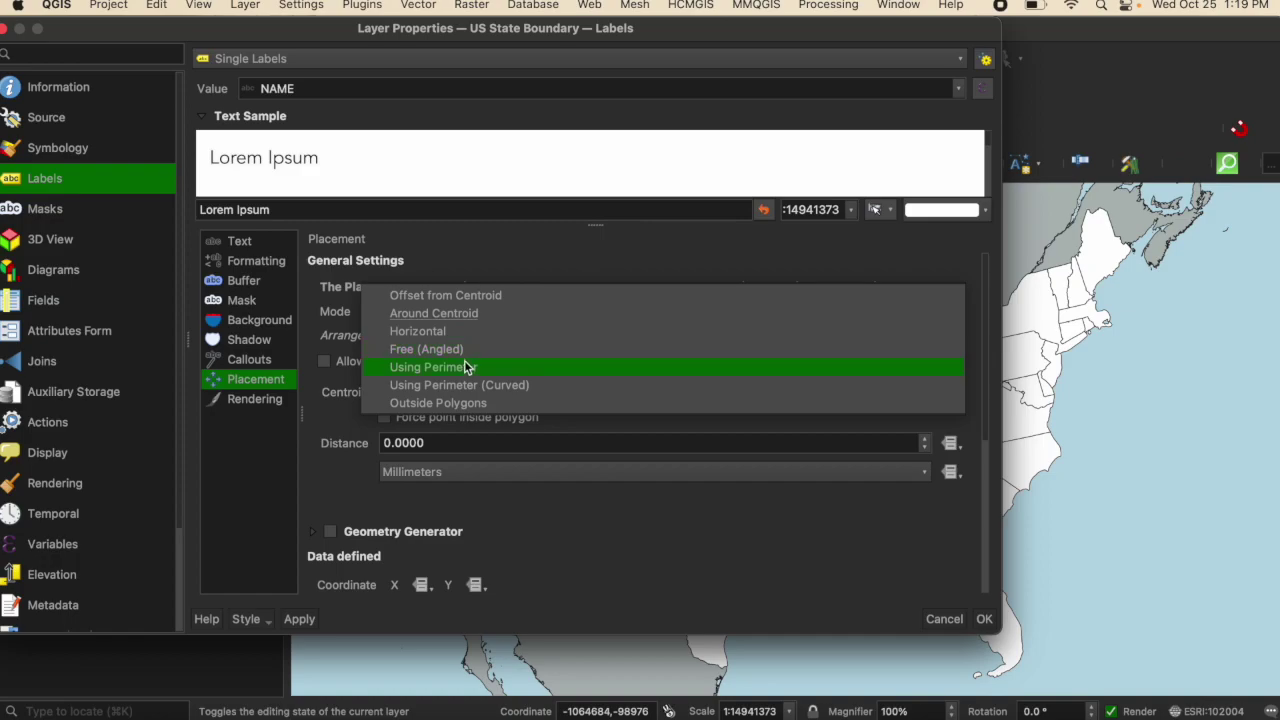
{"action": "left_click", "coordinate": [492, 316]}
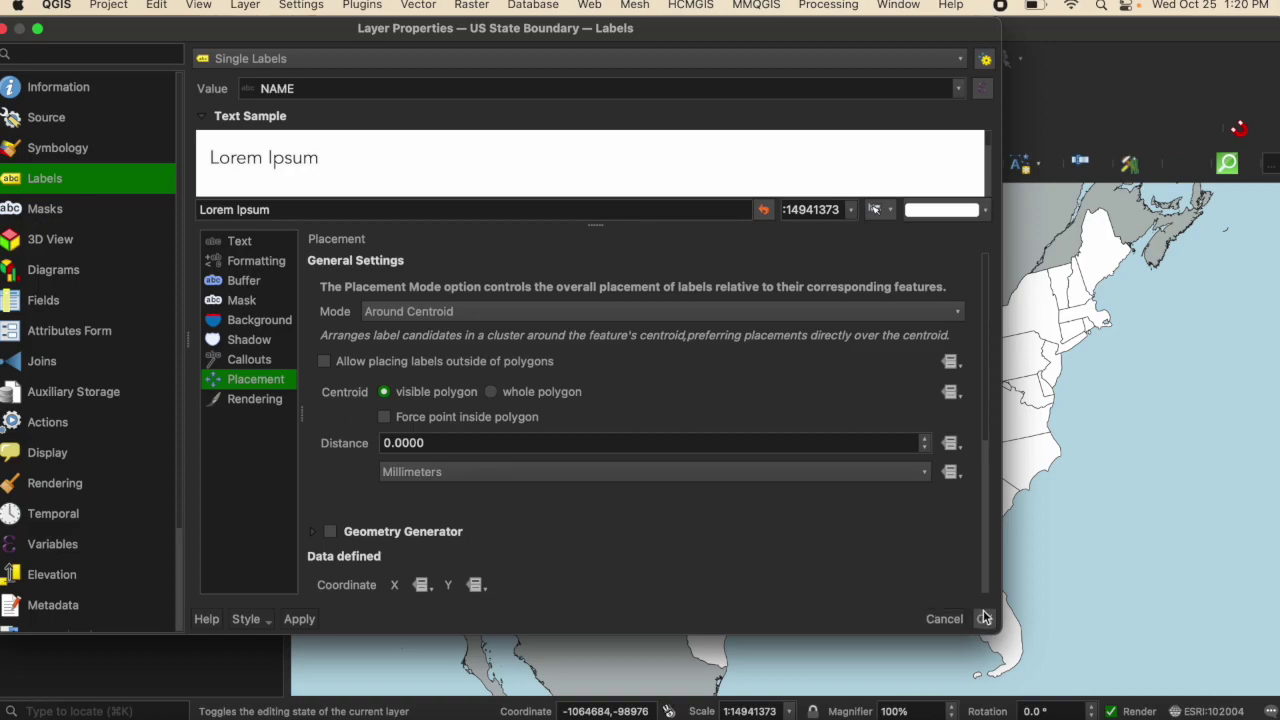
{"action": "left_click", "coordinate": [300, 619]}
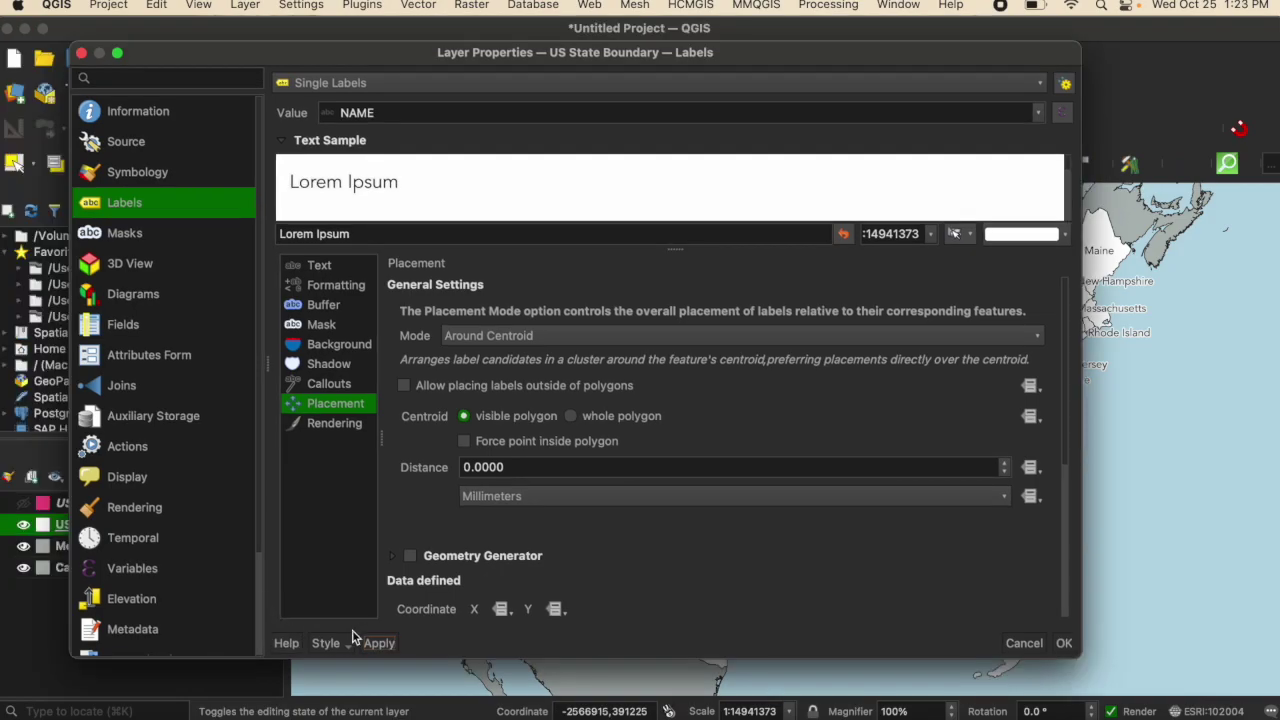
Confirm the label settings, recentre the states, then recheck Formatting and Buffer before closing with OK
{"action": "left_click", "coordinate": [1064, 643]}
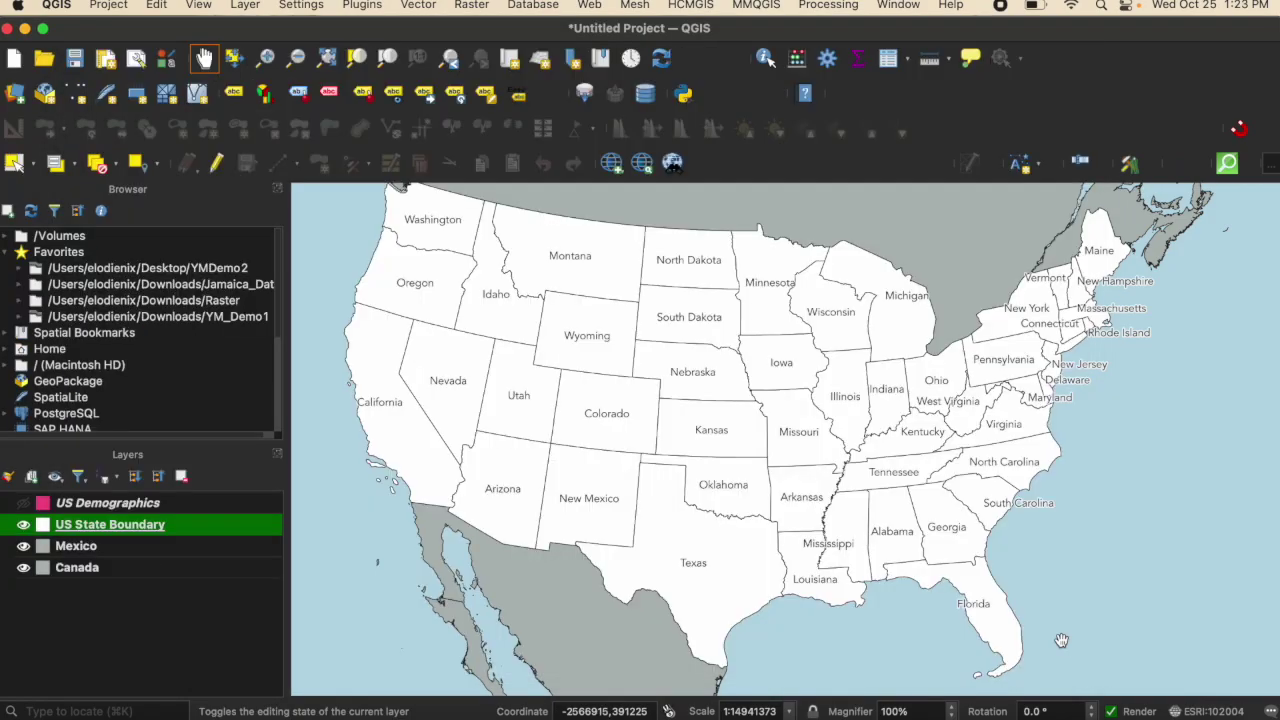
{"action": "mouse_move", "coordinate": [816, 511]}
{"action": "left_mouse_down"}
{"action": "mouse_move", "coordinate": [850, 537]}
{"action": "mouse_move", "coordinate": [823, 528]}
{"action": "left_mouse_up"}
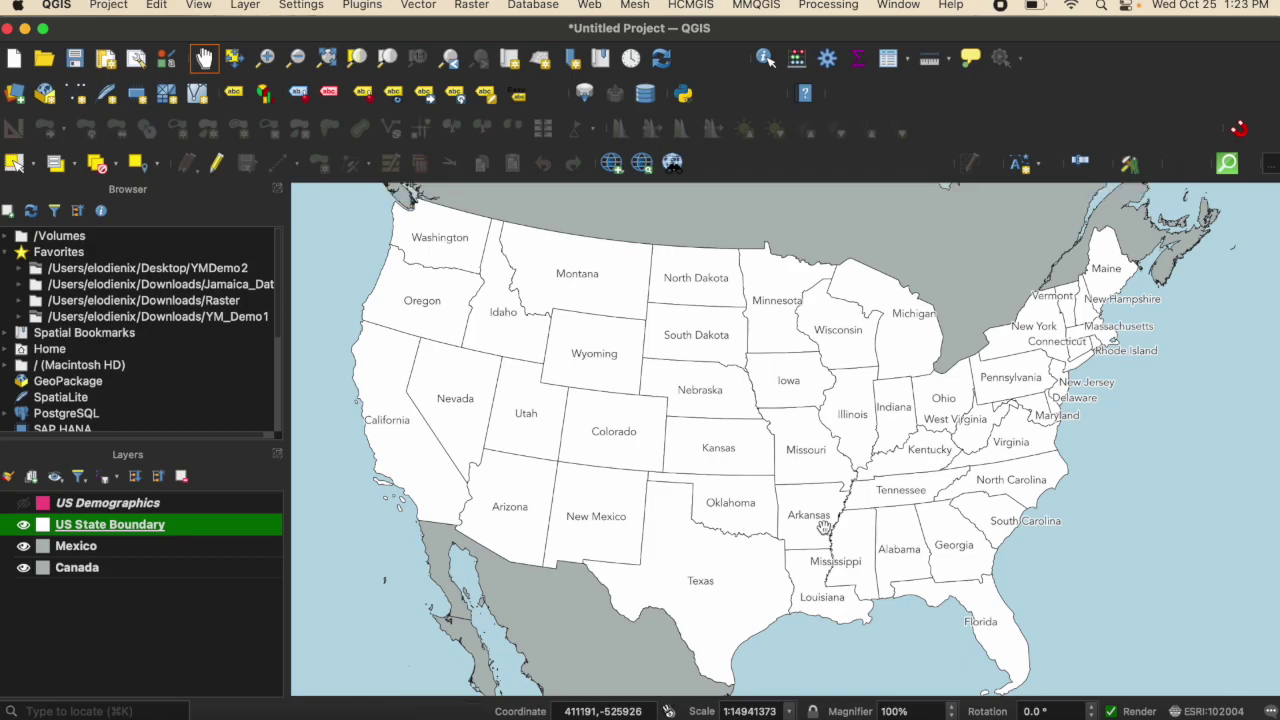
{"action": "right_click", "coordinate": [228, 524]}
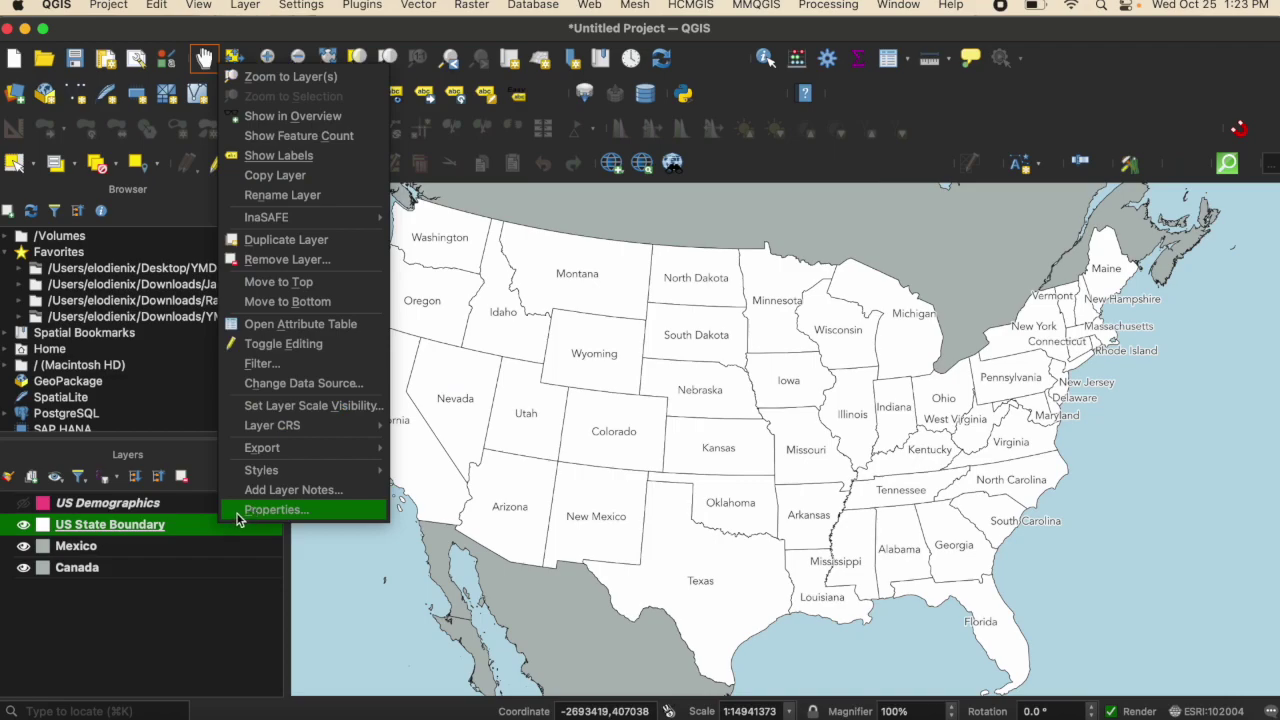
{"action": "left_click", "coordinate": [245, 512]}
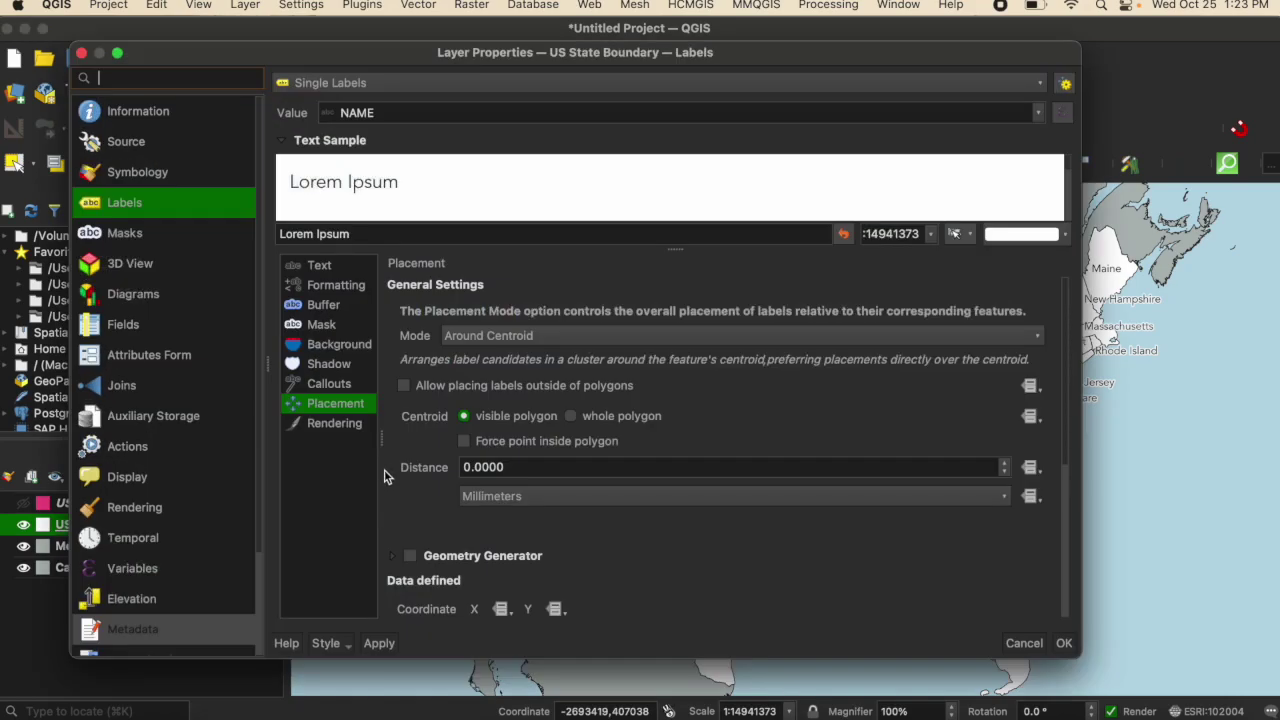
{"action": "left_click", "coordinate": [328, 292]}
{"action": "left_click", "coordinate": [322, 311]}
{"action": "left_click", "coordinate": [334, 288]}
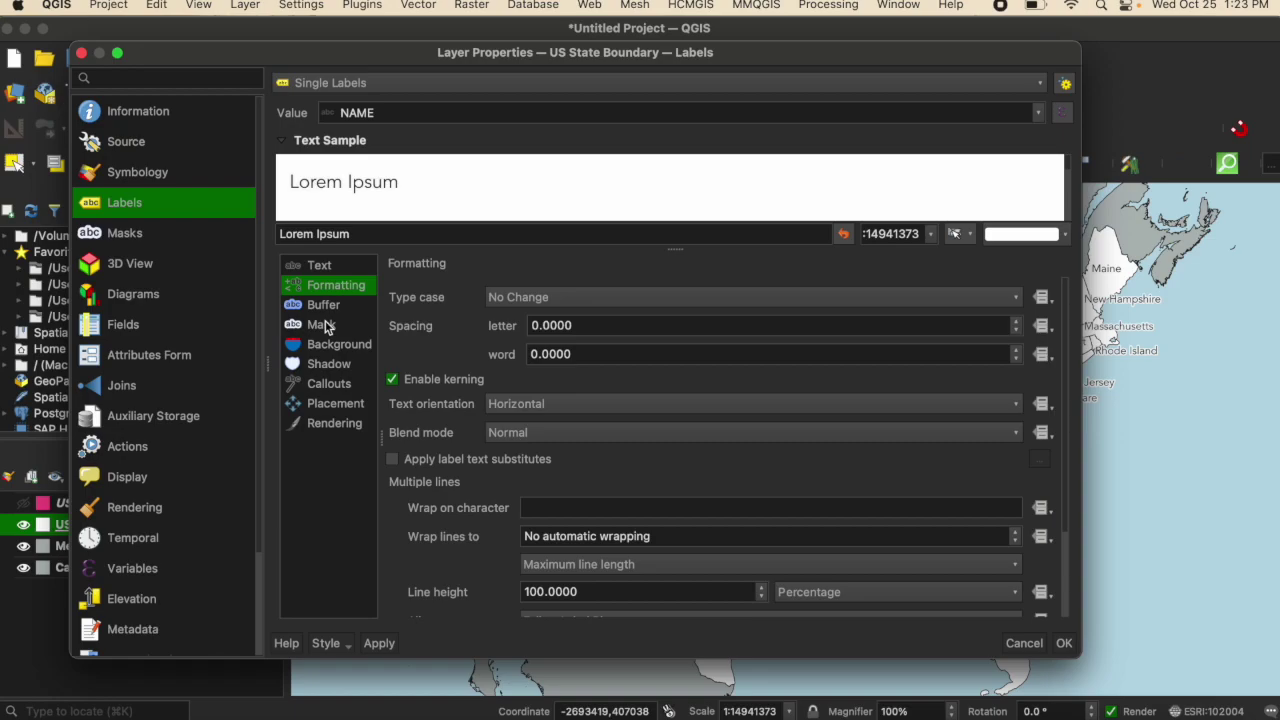
{"action": "left_click", "coordinate": [1062, 643]}
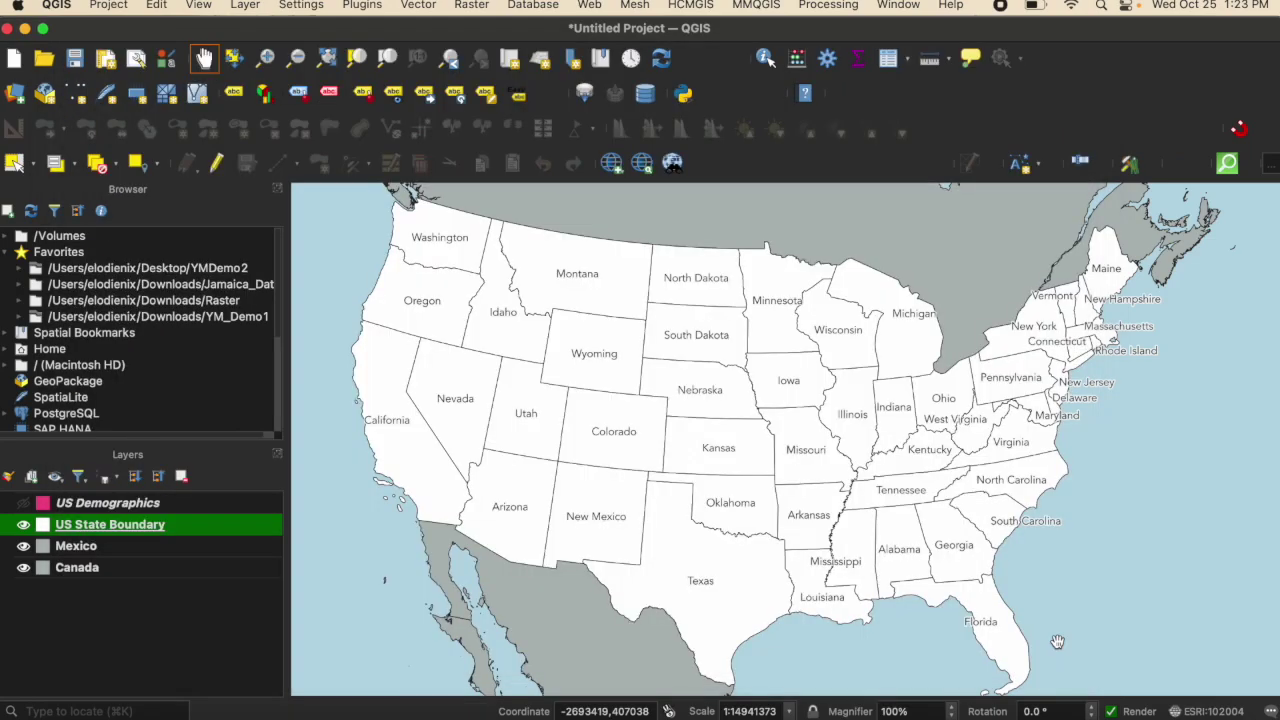